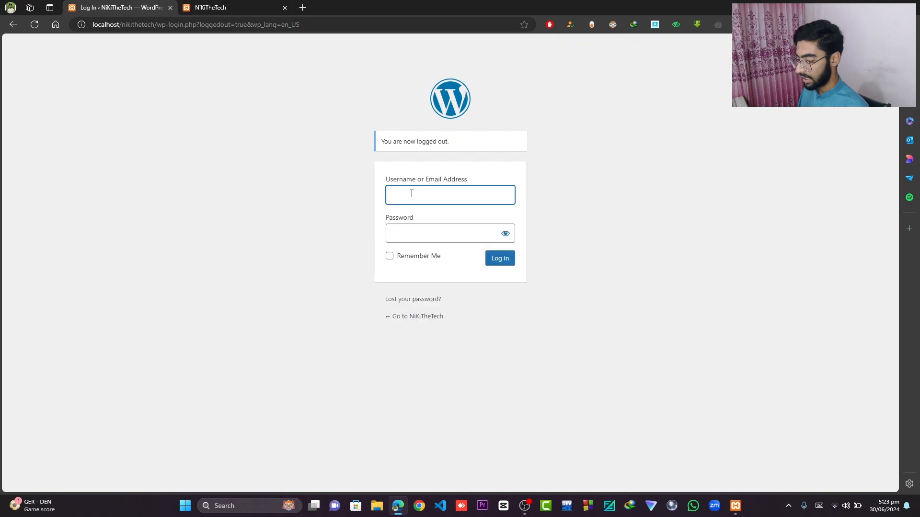
# - Log in to the WordPress admin with the admin username and the account password
pyautogui.write('admin')
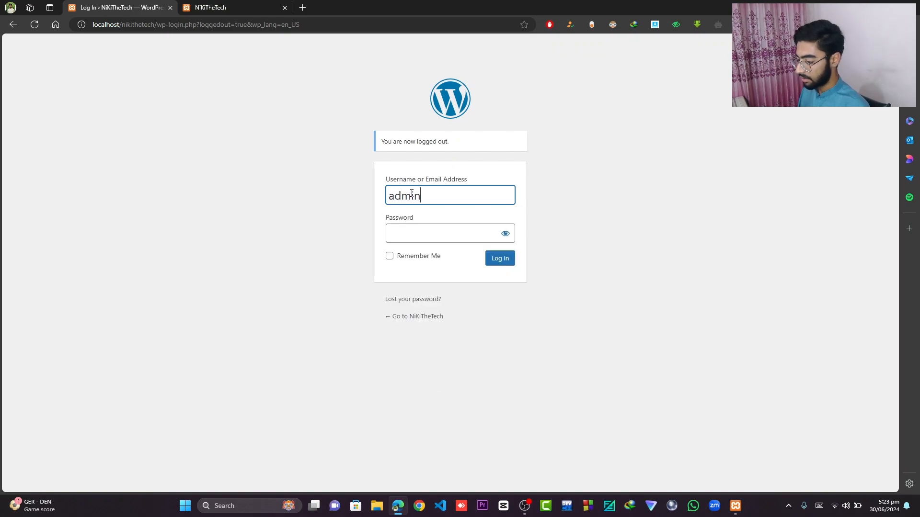
pyautogui.press('Tab')
pyautogui.write('1234')
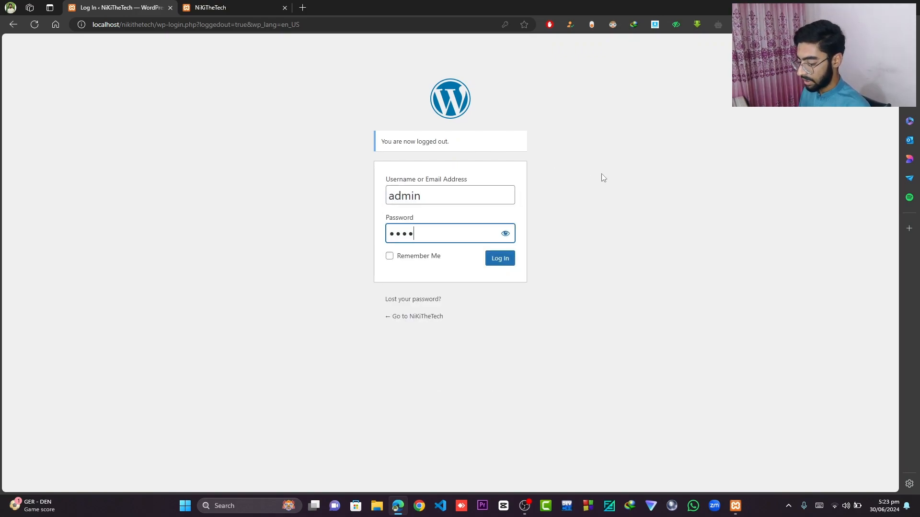
pyautogui.write('5')
pyautogui.press('Return')
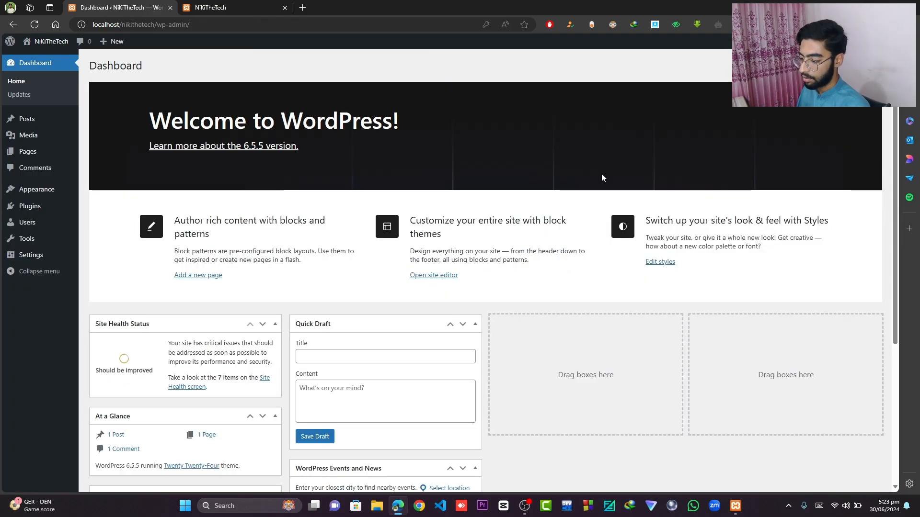
# - Browse the site's homepage in the other tab, then return to the dashboard
pyautogui.click(235, 4)
pyautogui.scroll(-5, 620, 232)
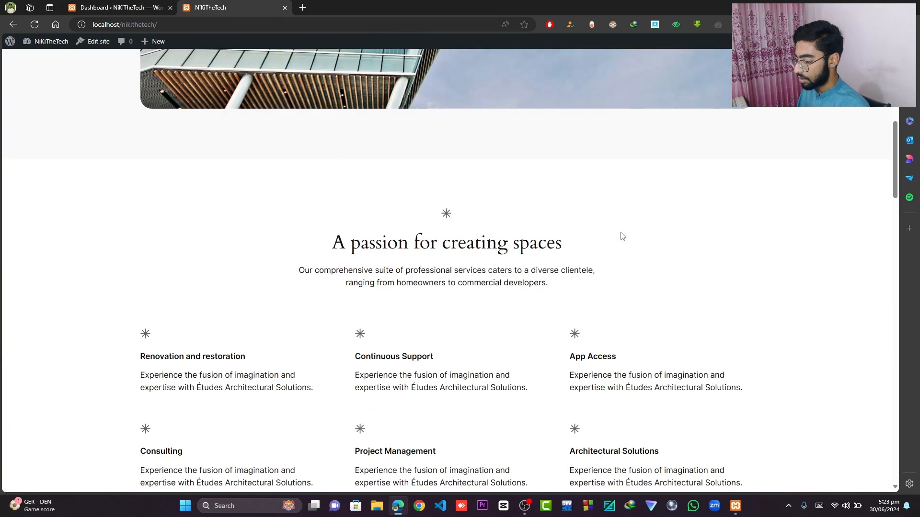
pyautogui.scroll(-15, 621, 236)
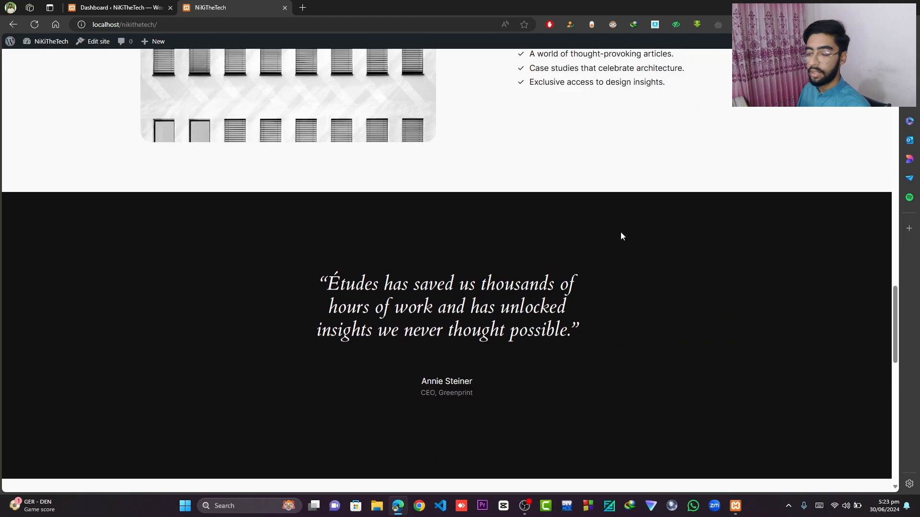
pyautogui.scroll(-10, 621, 236)
pyautogui.click(119, 7)
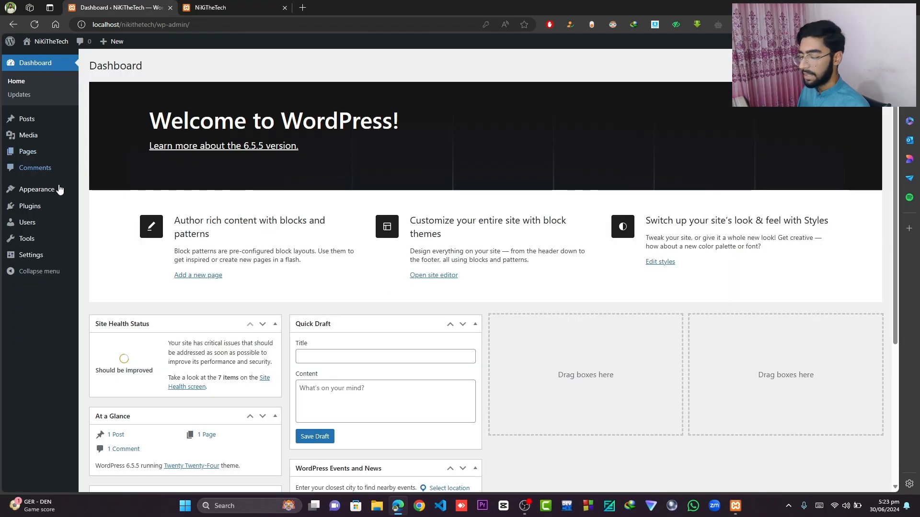
# - Open the Posts list and view the Hello world! post in a new tab
pyautogui.moveTo(57, 189)
pyautogui.click(117, 192)
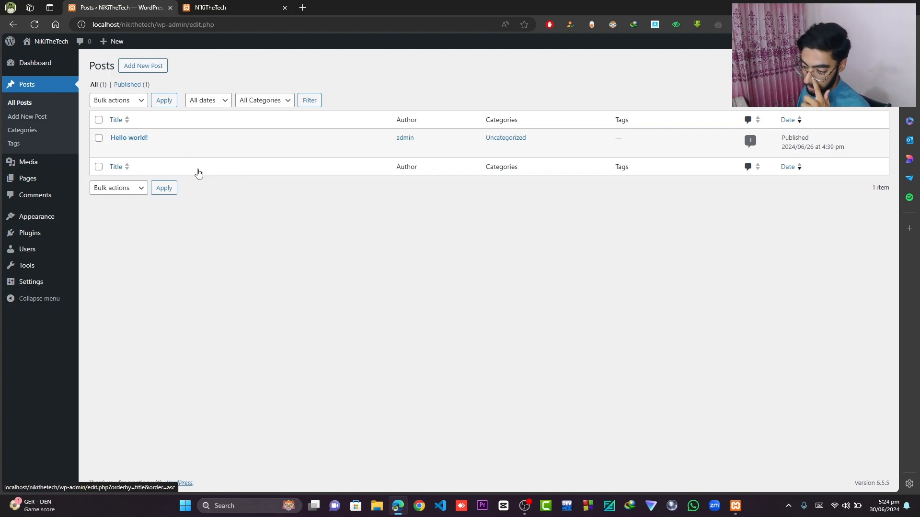
pyautogui.rightClick(184, 149)
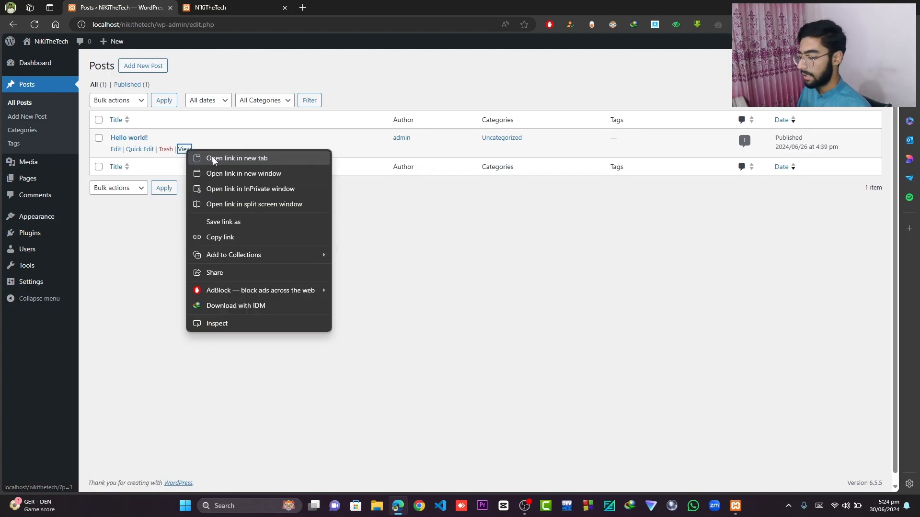
pyautogui.click(207, 157)
pyautogui.click(230, 7)
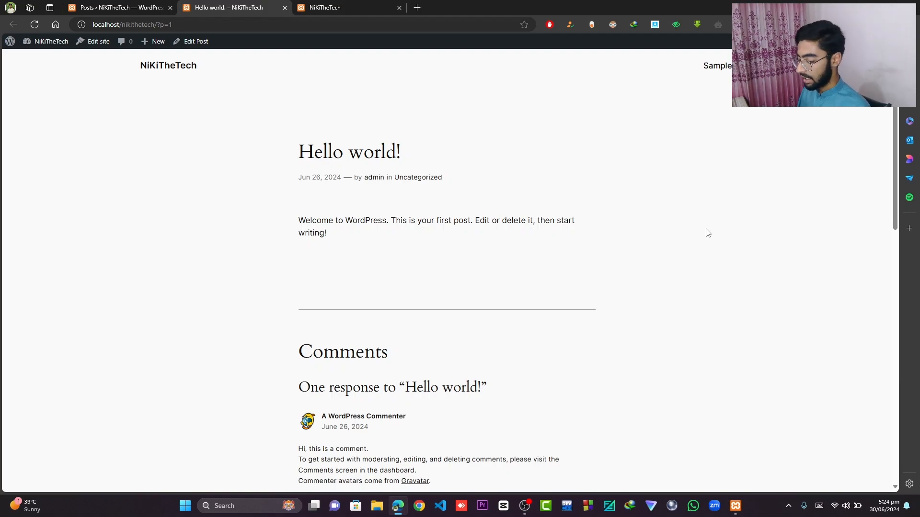
# - Scroll through the Hello world! post and its comment form, then go back to the Posts list
pyautogui.scroll(-5, 606, 207)
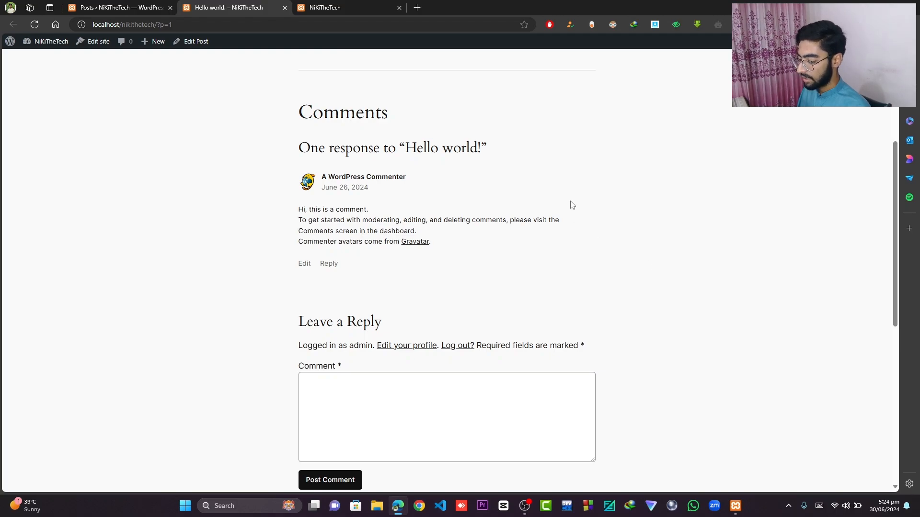
pyautogui.scroll(-5, 570, 223)
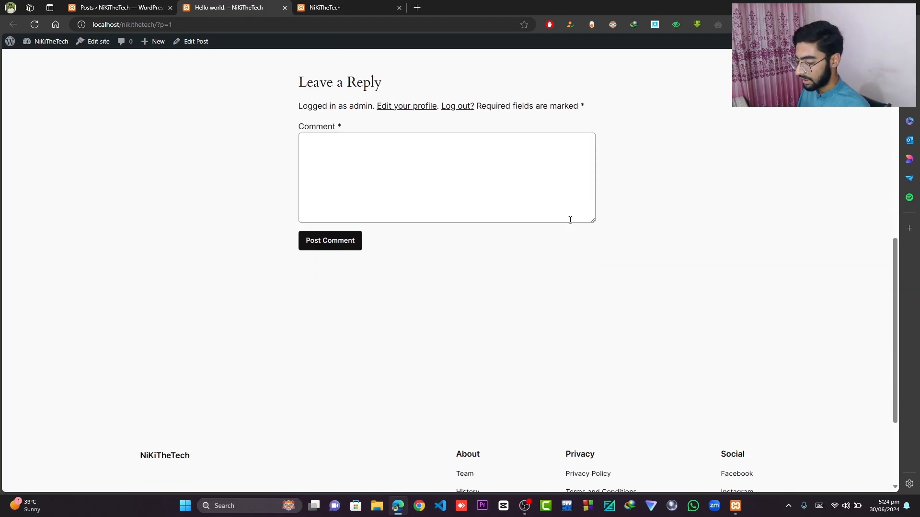
pyautogui.scroll(1, 569, 220)
pyautogui.scroll(9, 476, 206)
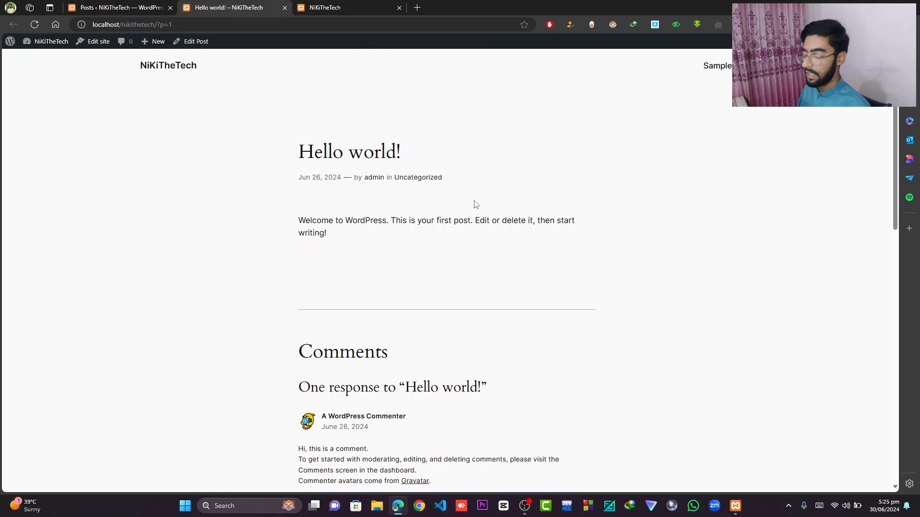
pyautogui.click(154, 6)
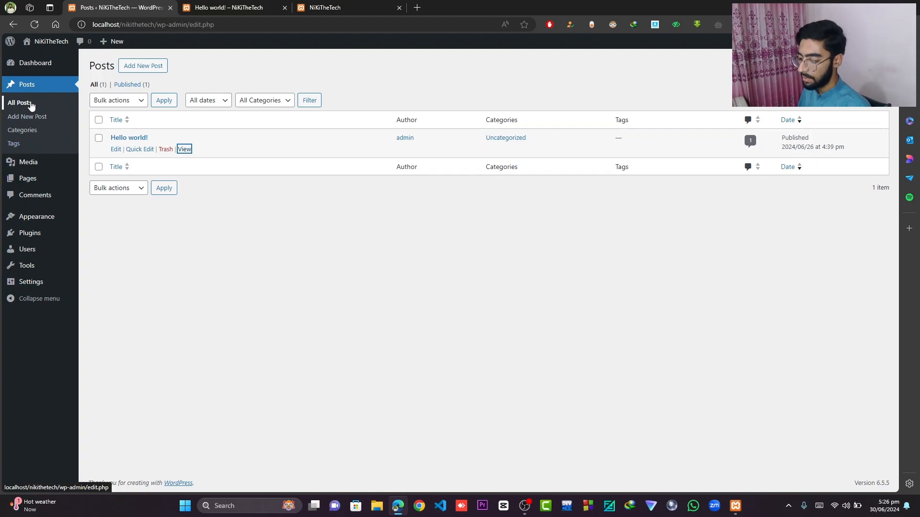
# - Start a new post and browse all available blocks in the full block inserter before closing it
pyautogui.click(151, 68)
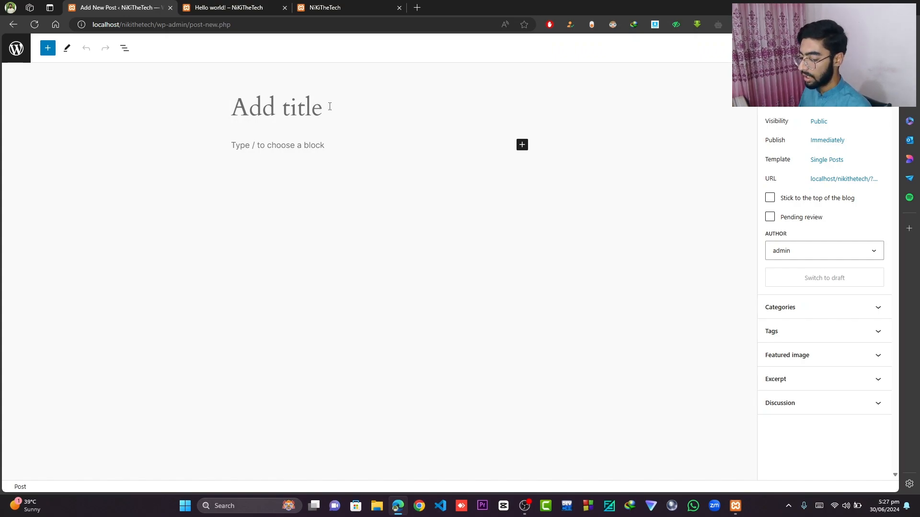
pyautogui.click(246, 150)
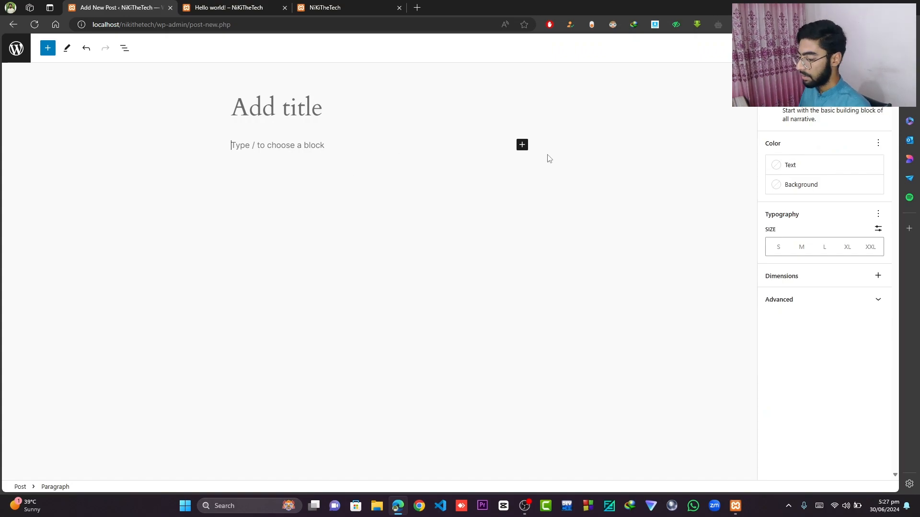
pyautogui.click(522, 145)
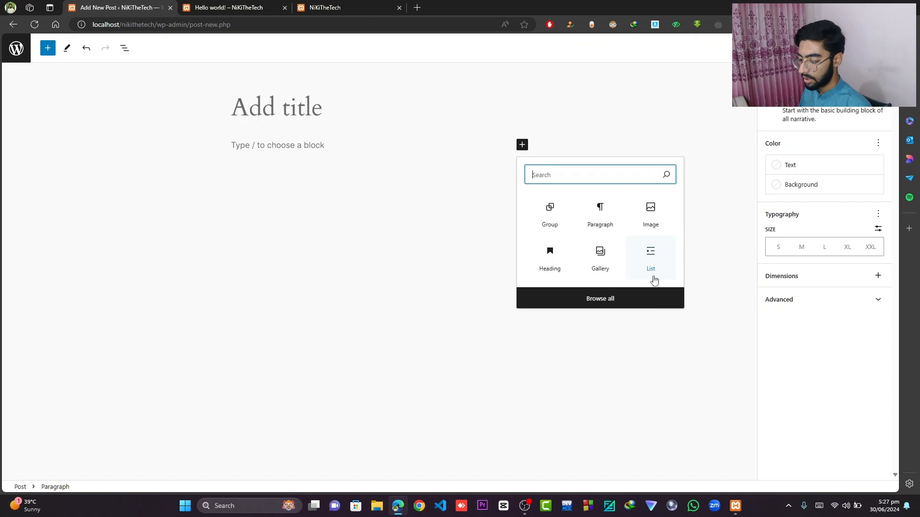
pyautogui.click(638, 294)
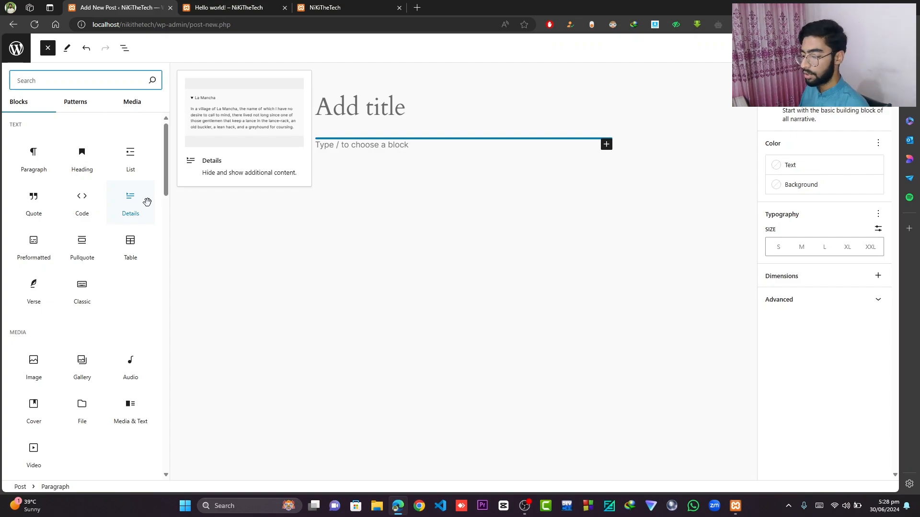
pyautogui.scroll(-10, 144, 216)
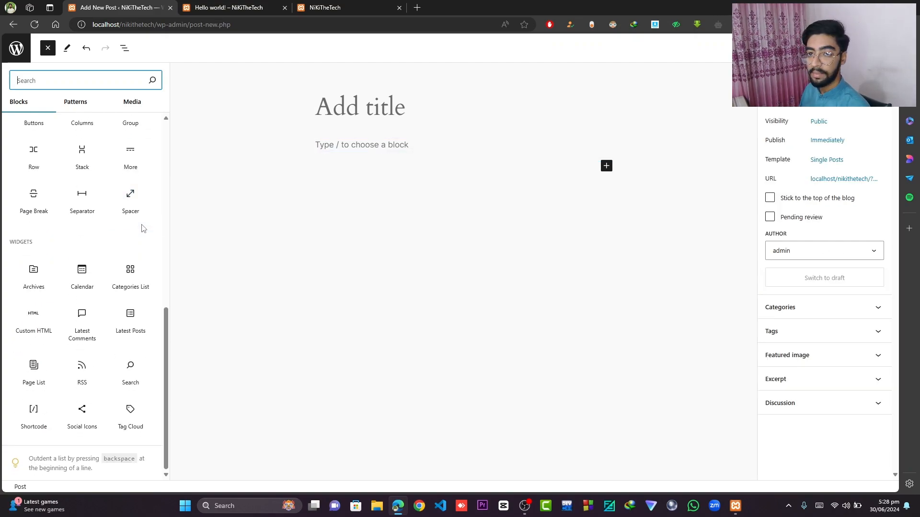
pyautogui.press('Escape')
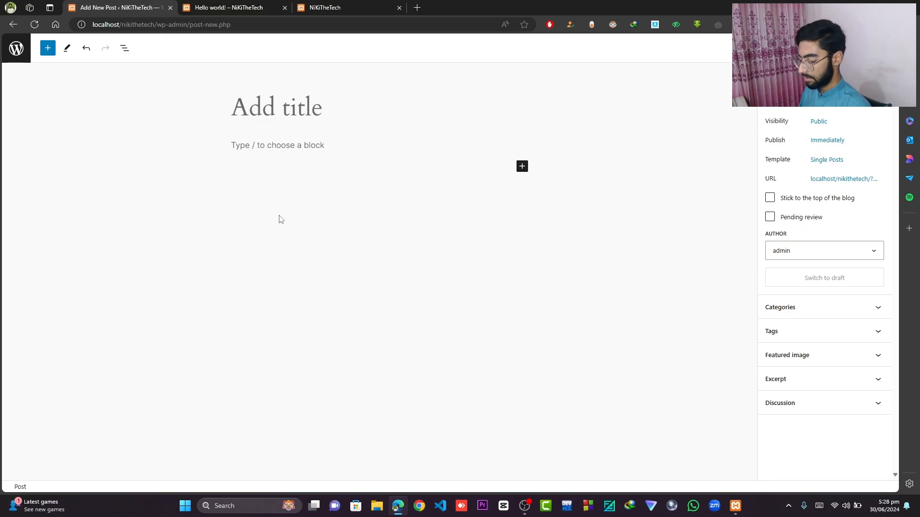
# - Open ChatGPT in a new browser tab by searching for chat
pyautogui.click(417, 8)
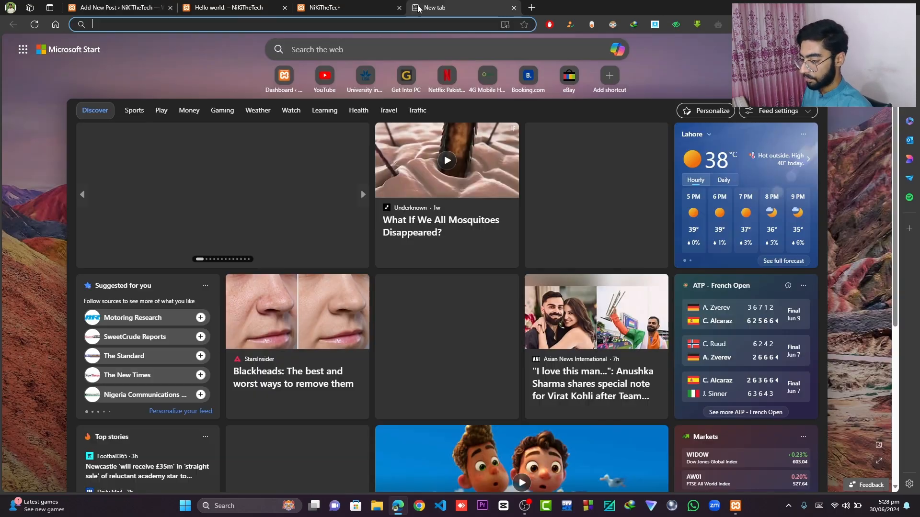
pyautogui.write('chat')
pyautogui.press('Return')
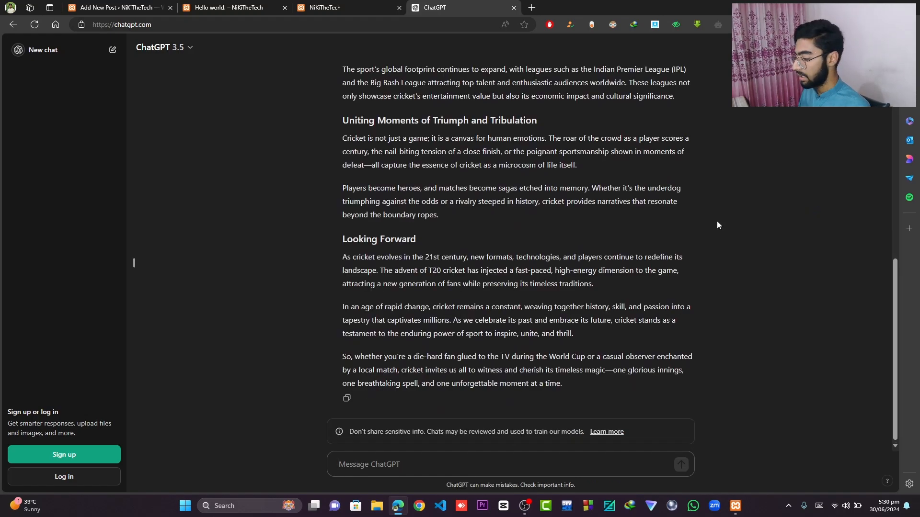
# - Copy the cricket blog title from ChatGPT and paste it as the post title
pyautogui.scroll(15, 567, 218)
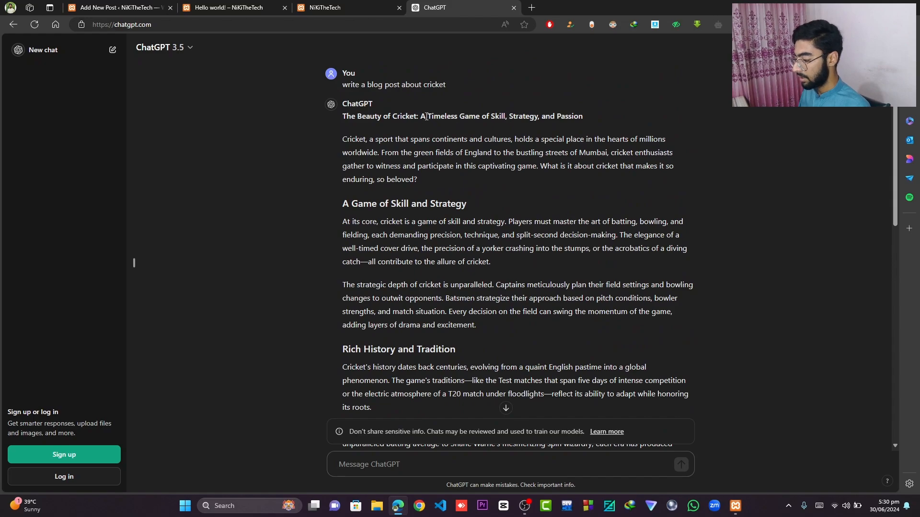
pyautogui.moveTo(343, 117); pyautogui.dragTo(593, 119)
pyautogui.hotkey('ctrl', 'c')
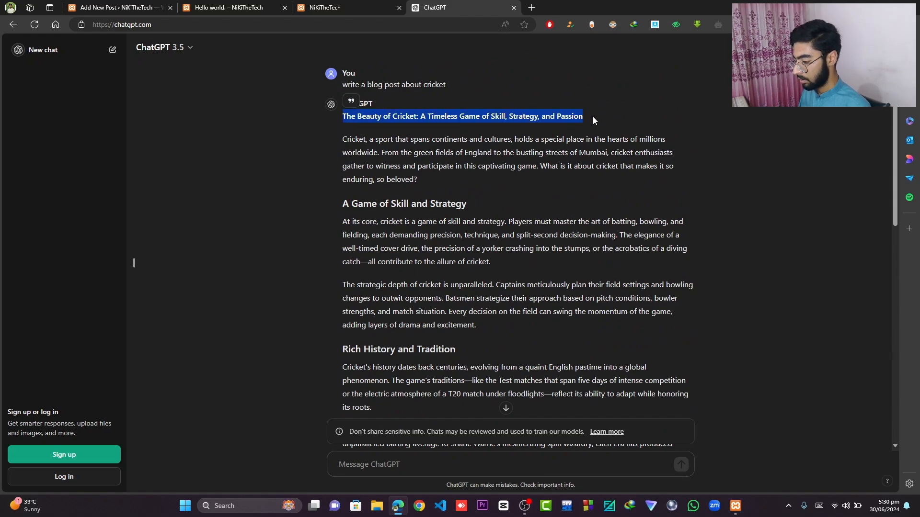
pyautogui.hotkey('alt', 'Tab')
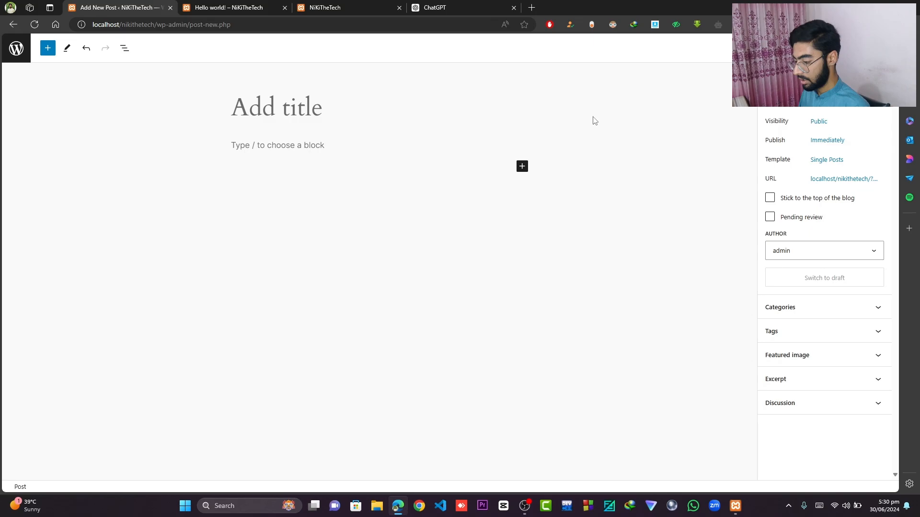
pyautogui.click(273, 96)
pyautogui.hotkey('ctrl', 'v')
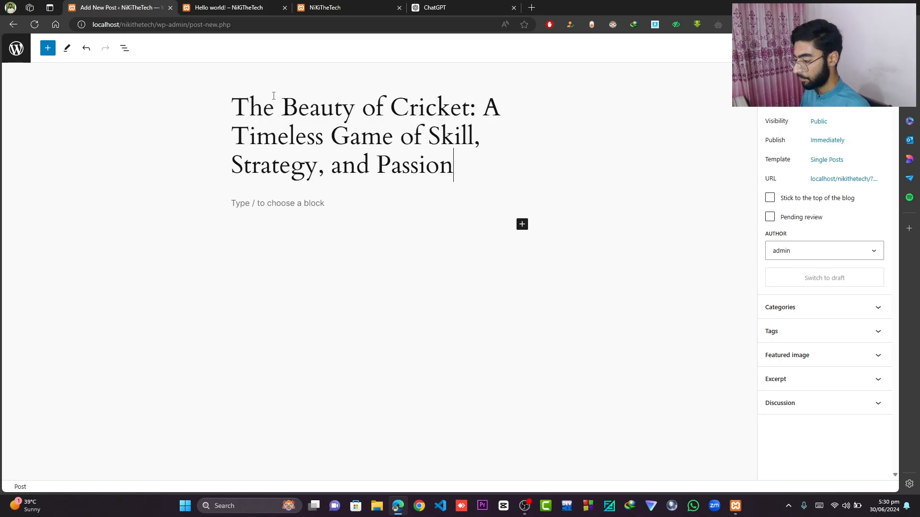
# - Copy the full cricket blog body from ChatGPT and paste it into the post's content block
pyautogui.hotkey('alt', 'Tab')
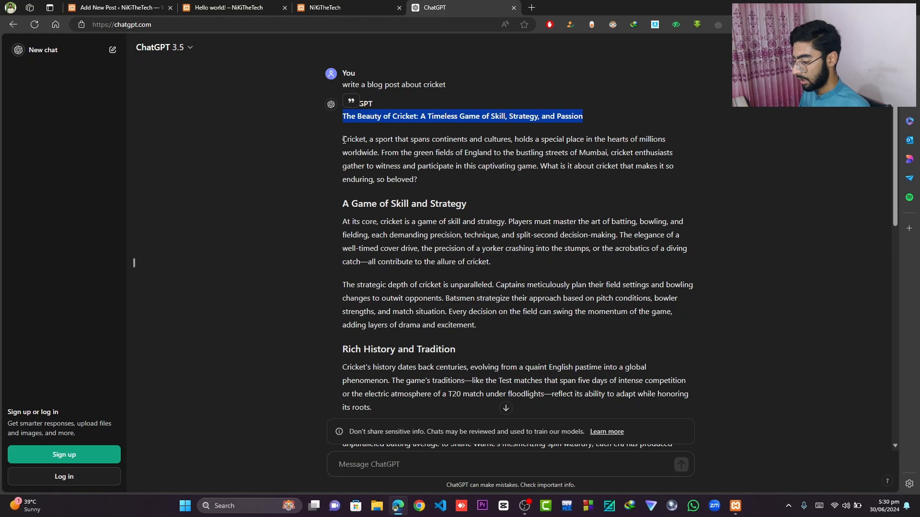
pyautogui.moveTo(343, 140); pyautogui.dragTo(618, 389)
pyautogui.scroll(-6, 465, 251)
pyautogui.scroll(-4, 465, 251)
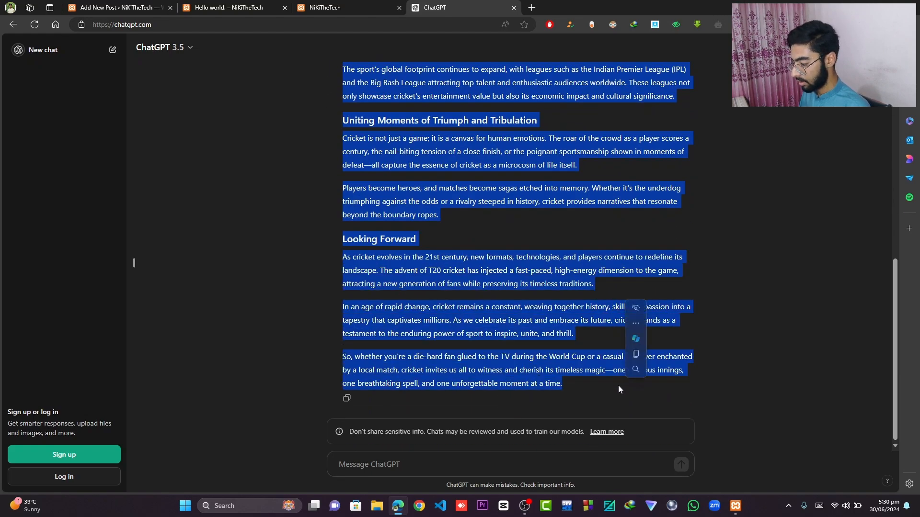
pyautogui.hotkey('ctrl', 'c')
pyautogui.hotkey('ctrl', '1')
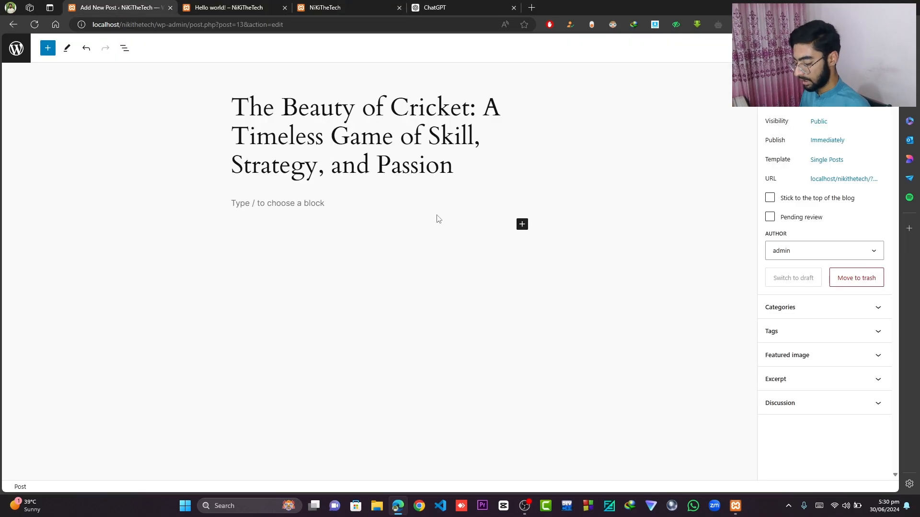
pyautogui.click(295, 206)
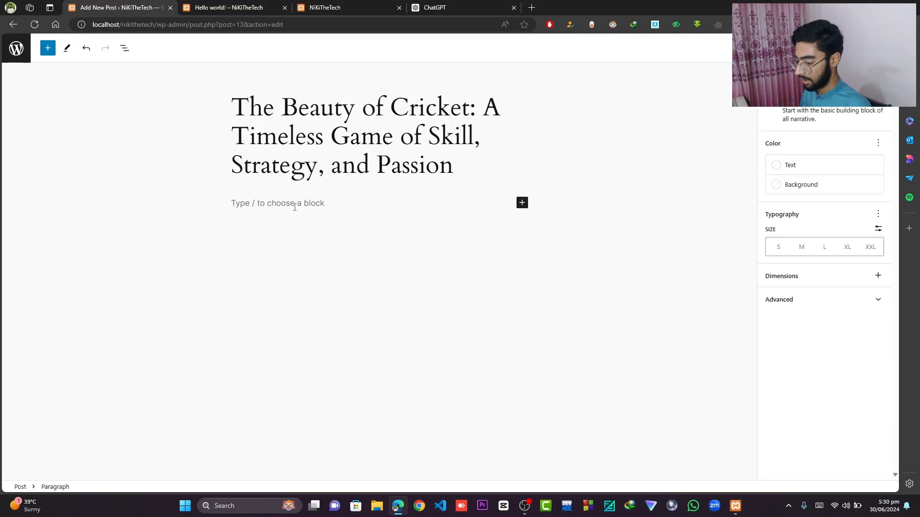
pyautogui.hotkey('ctrl', 'v')
# - Review the pasted headings and paragraphs throughout the post
pyautogui.scroll(20, 426, 168)
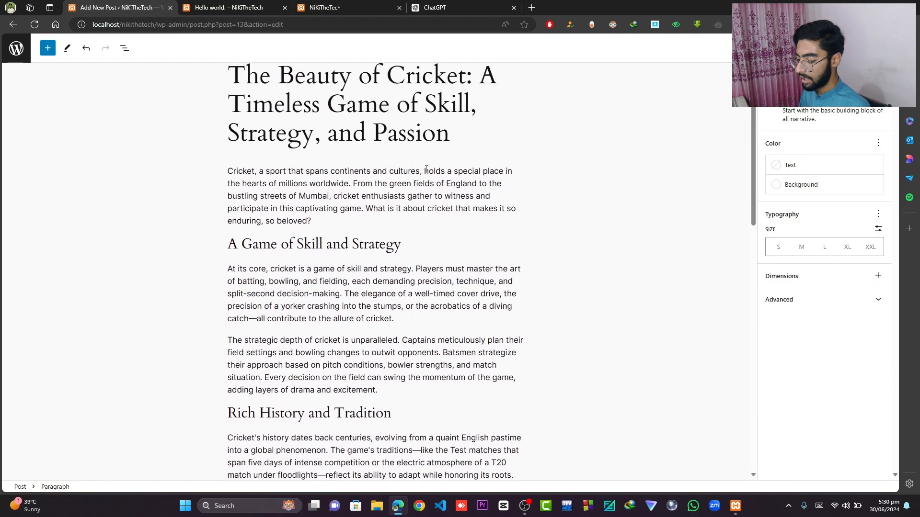
pyautogui.click(241, 277)
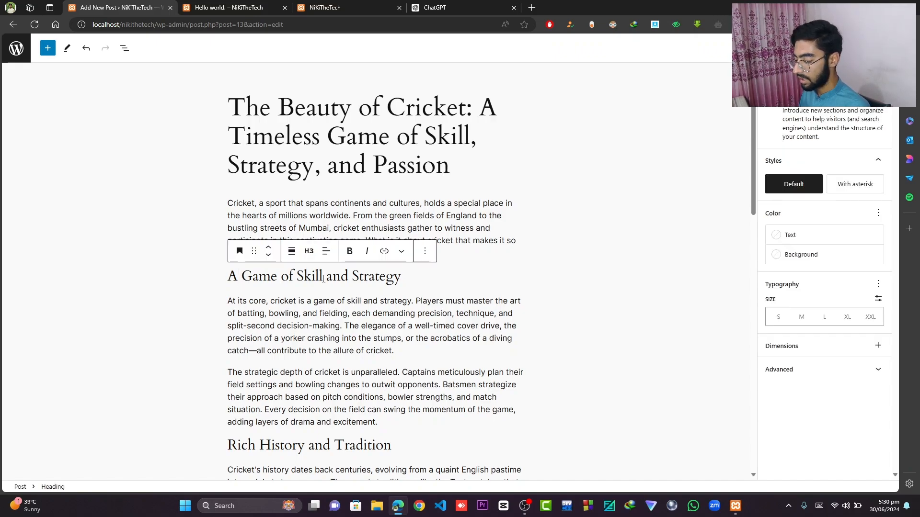
pyautogui.scroll(-4, 323, 279)
pyautogui.scroll(-12, 367, 228)
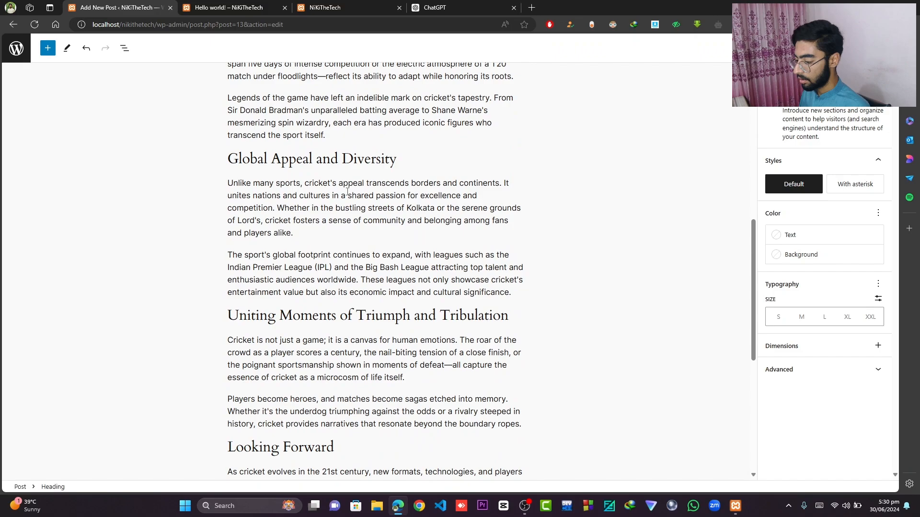
pyautogui.scroll(20, 347, 192)
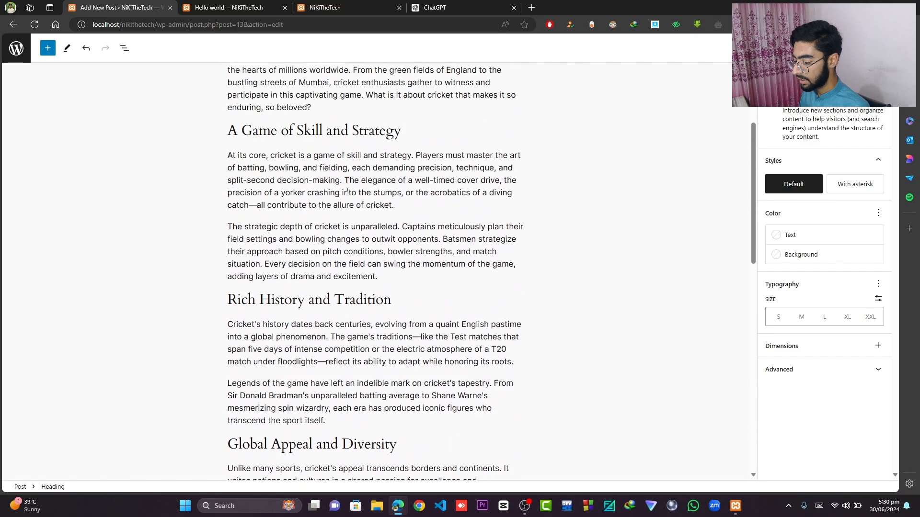
pyautogui.scroll(-8, 347, 192)
pyautogui.scroll(-10, 347, 191)
# - Add an Image block at the end of the post, after the closing paragraph
pyautogui.click(294, 316)
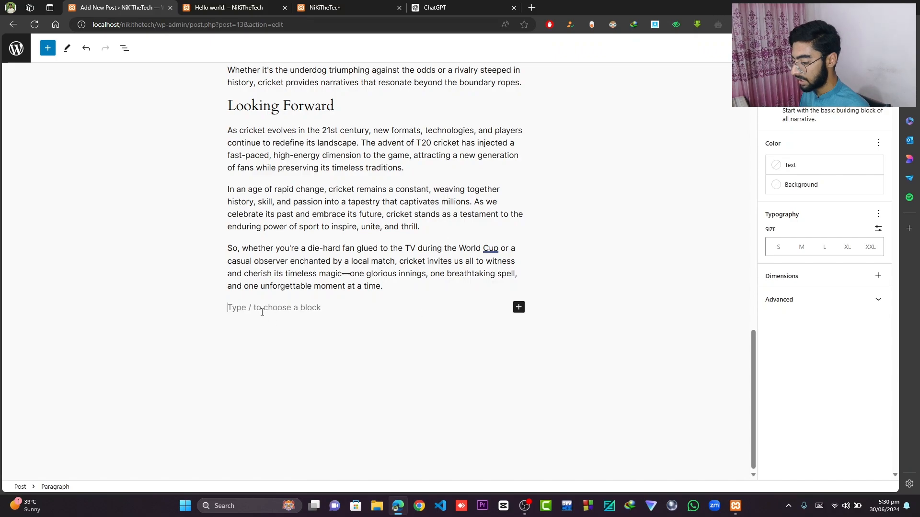
pyautogui.click(518, 307)
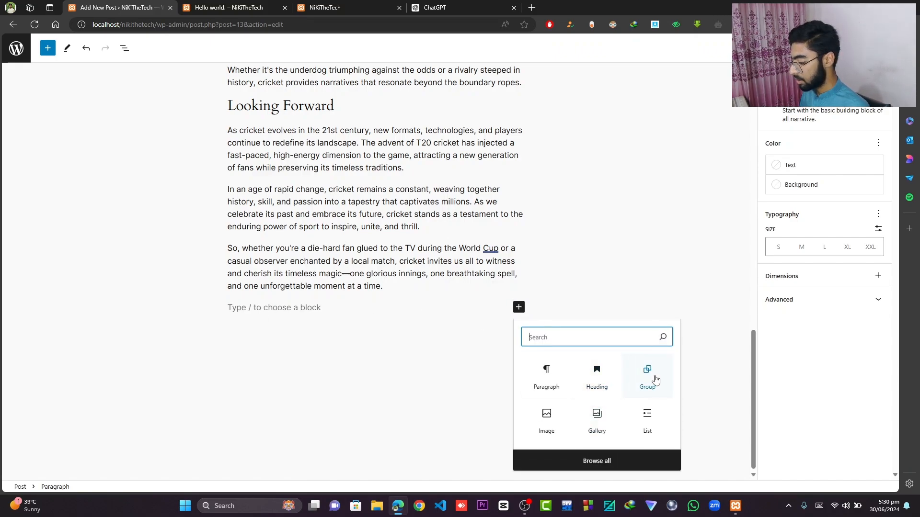
pyautogui.click(557, 427)
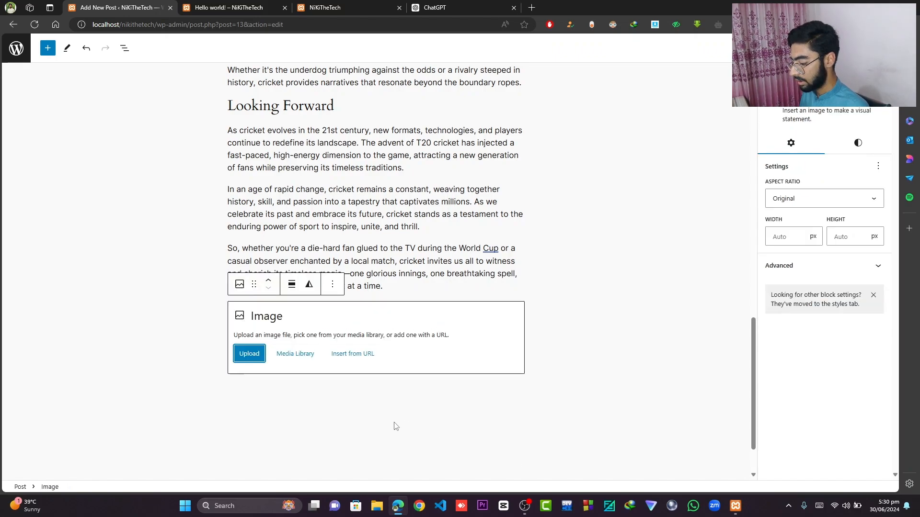
# - Open a new browser tab and search the web for cricket images
pyautogui.click(531, 7)
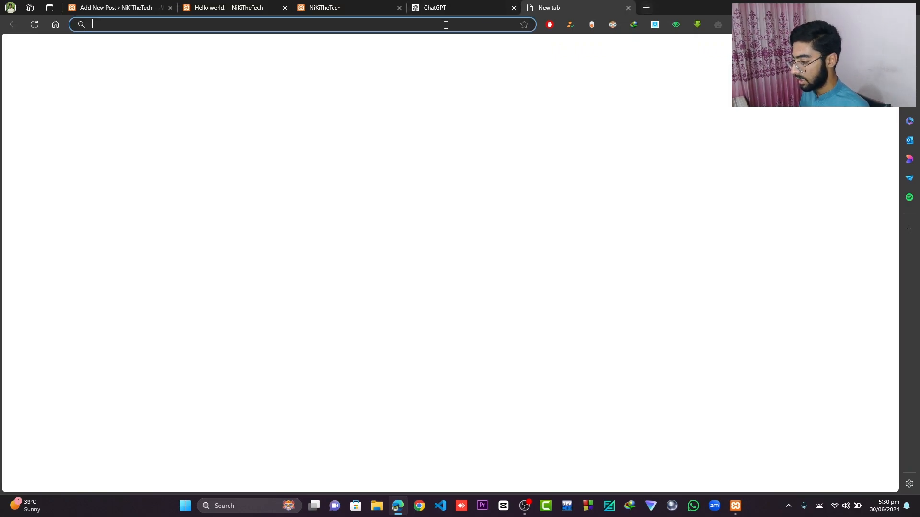
pyautogui.click(445, 25)
pyautogui.write('c')
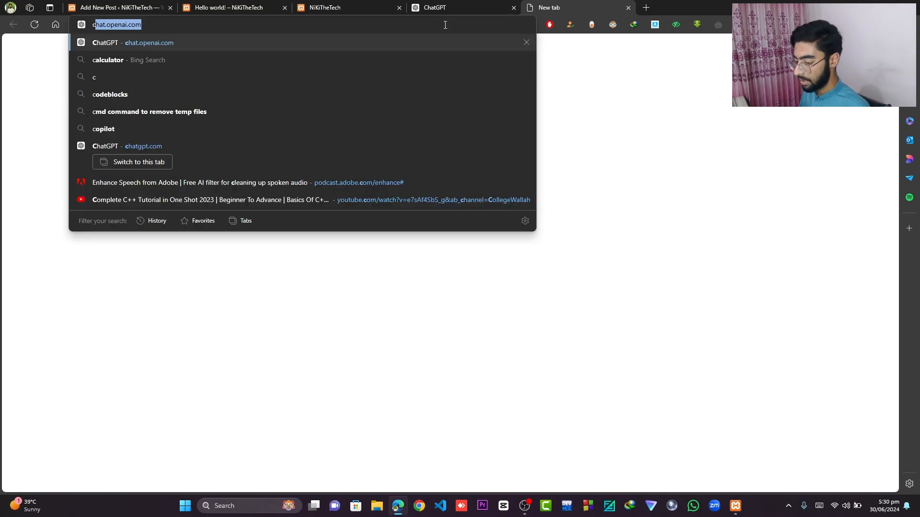
pyautogui.write('ricket images')
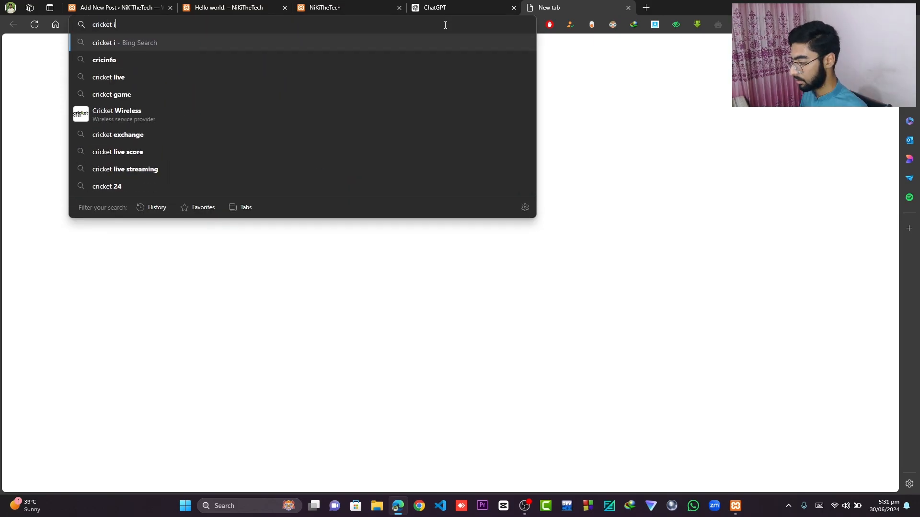
pyautogui.press('Return')
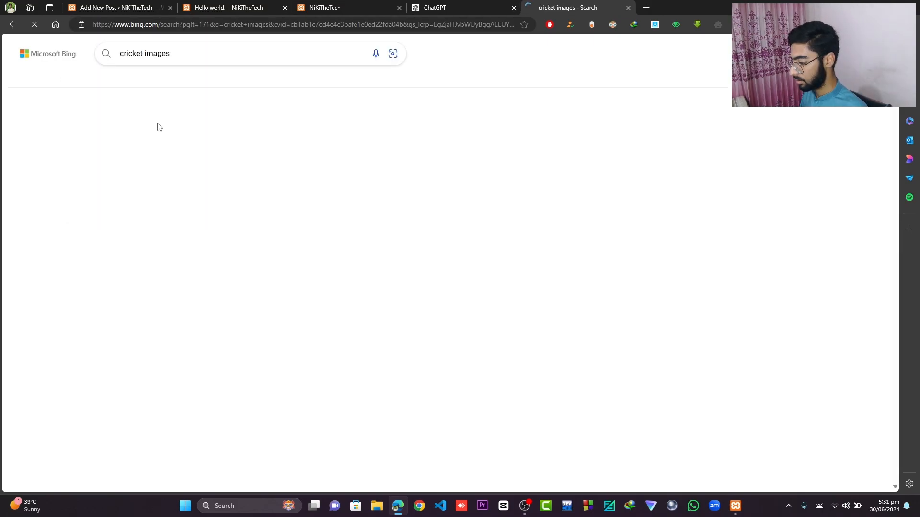
pyautogui.click(337, 208)
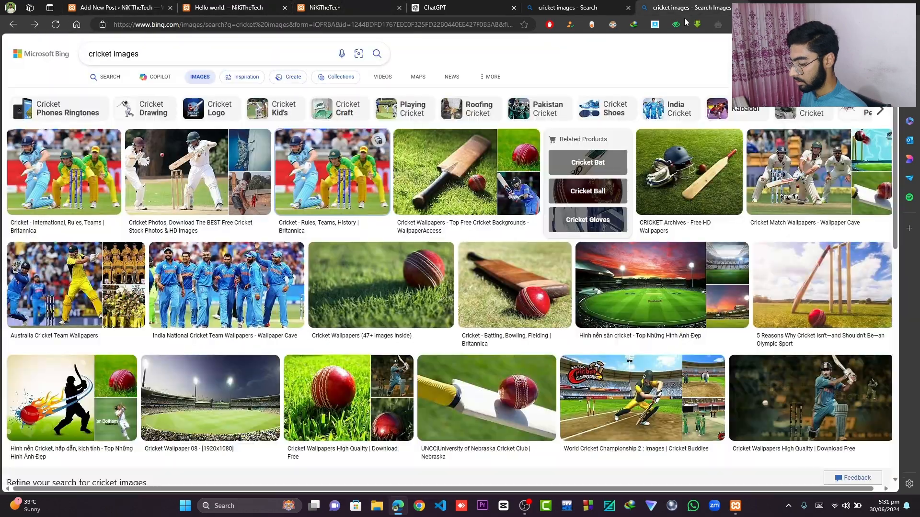
# - Copy the link of the batsman-and-wicketkeeper cricket image and insert it into the Image block from its URL
pyautogui.rightClick(352, 152)
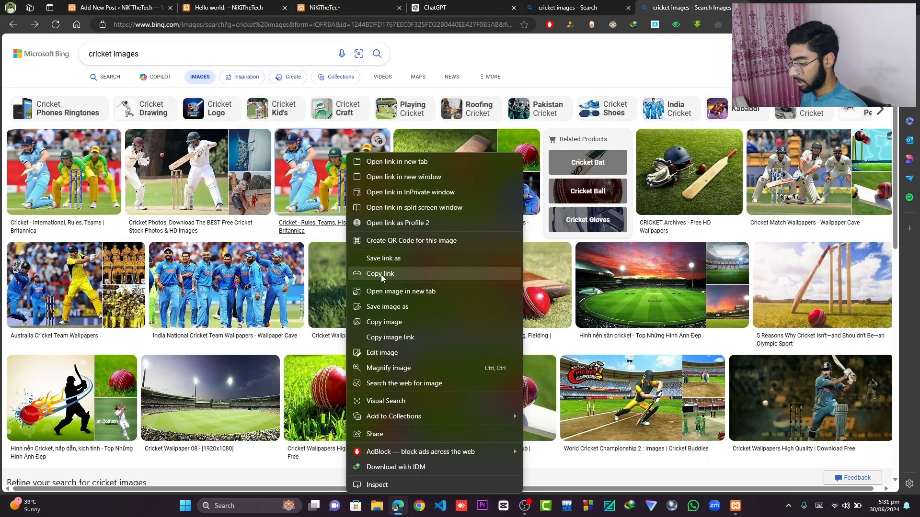
pyautogui.click(378, 274)
pyautogui.click(127, 4)
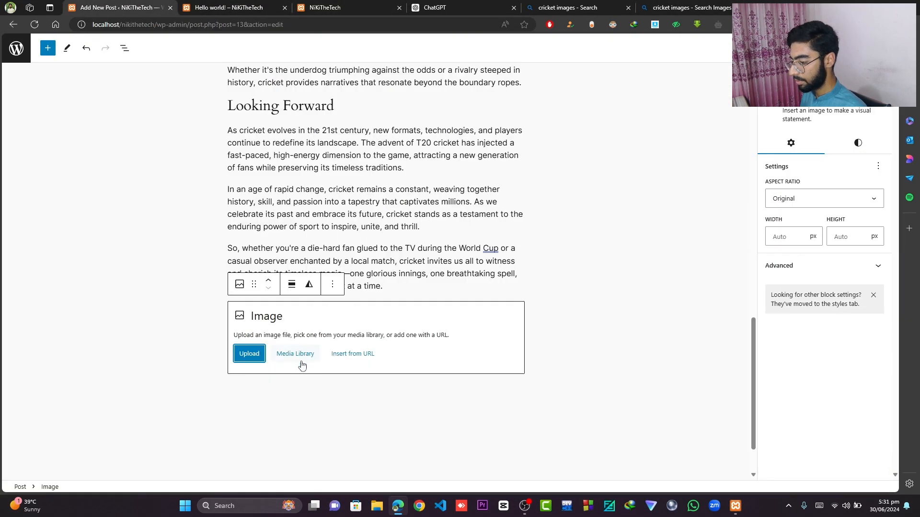
pyautogui.click(349, 357)
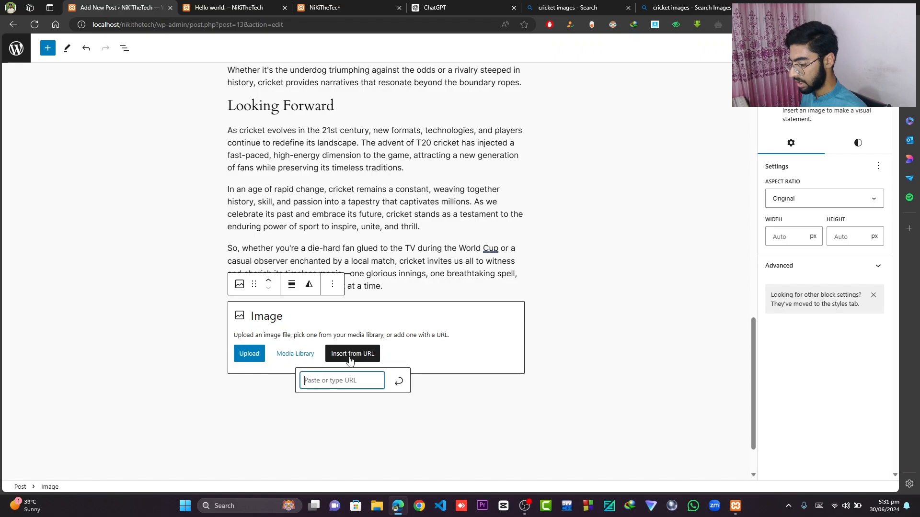
pyautogui.hotkey('ctrl', 'v')
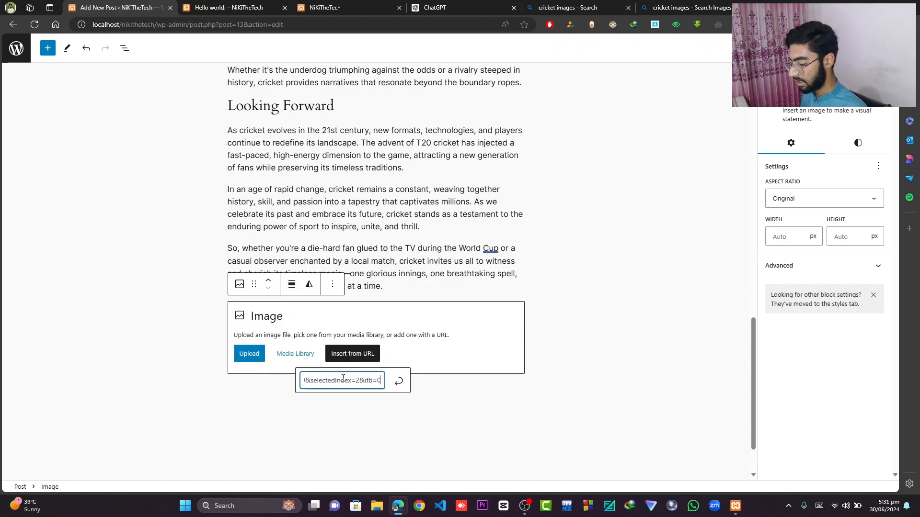
pyautogui.click(403, 385)
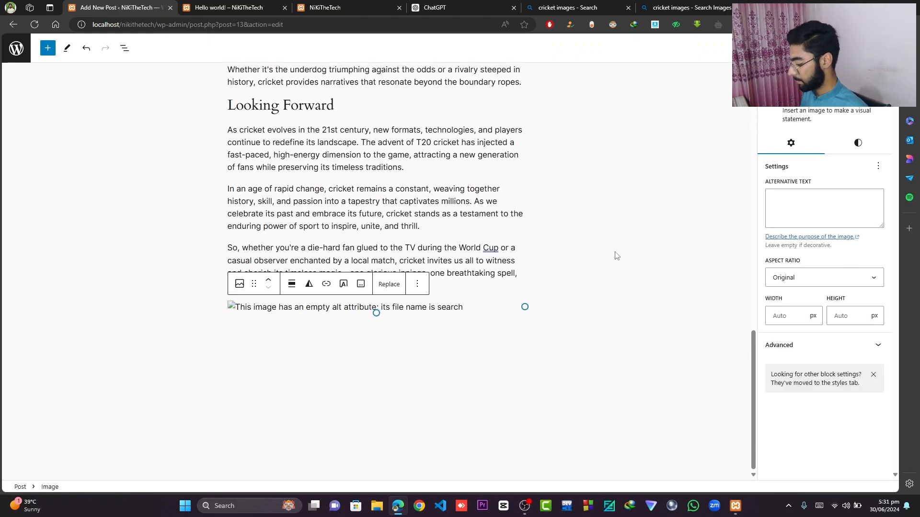
# - Resize the cricket image so it fills the full content width
pyautogui.click(588, 268)
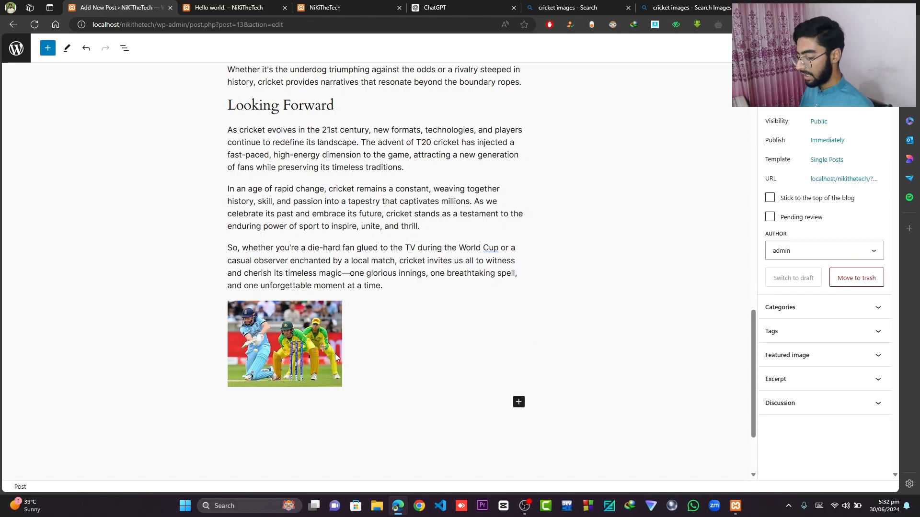
pyautogui.click(292, 335)
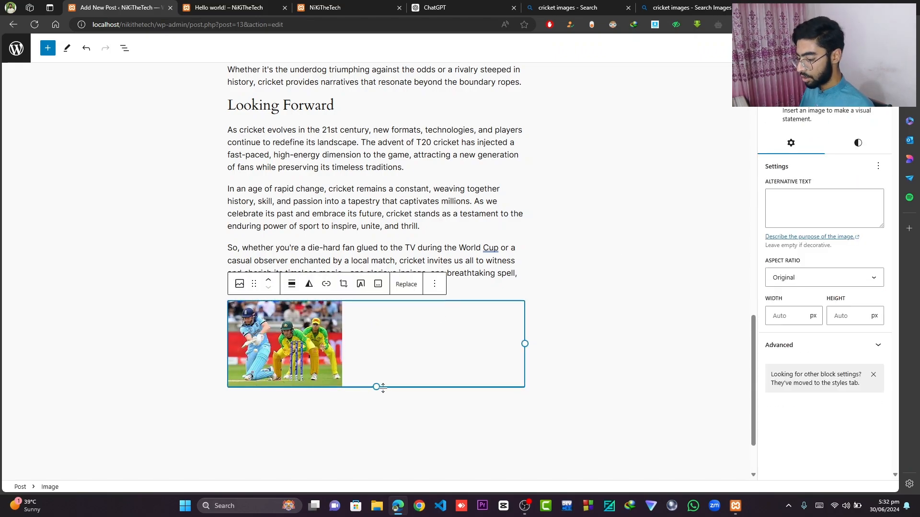
pyautogui.moveTo(377, 383); pyautogui.dragTo(369, 476)
pyautogui.scroll(-3, 386, 378)
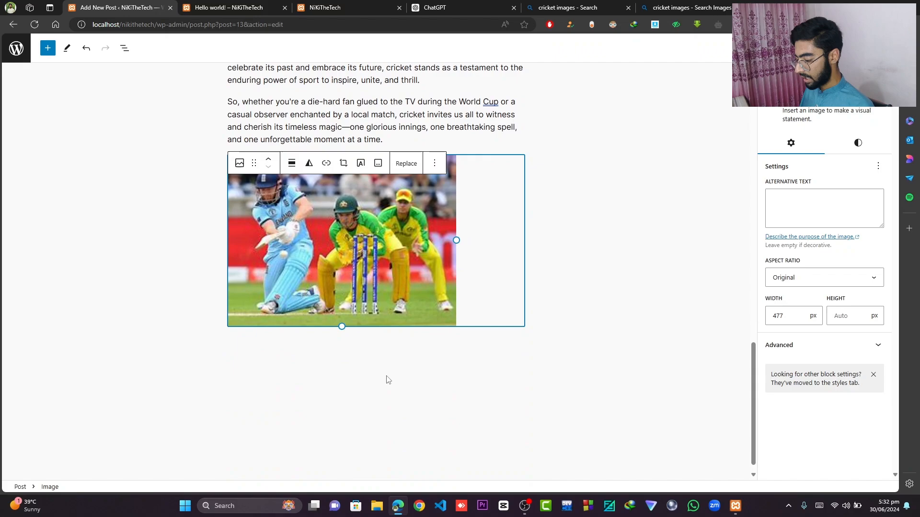
pyautogui.moveTo(341, 313); pyautogui.dragTo(333, 368)
pyautogui.scroll(-2, 431, 336)
# - Add a List block below the image
pyautogui.click(519, 299)
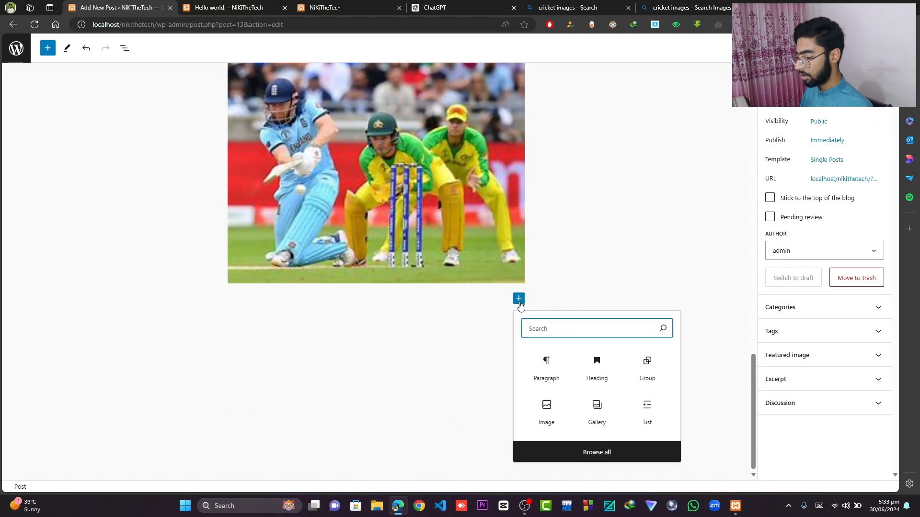
pyautogui.click(647, 407)
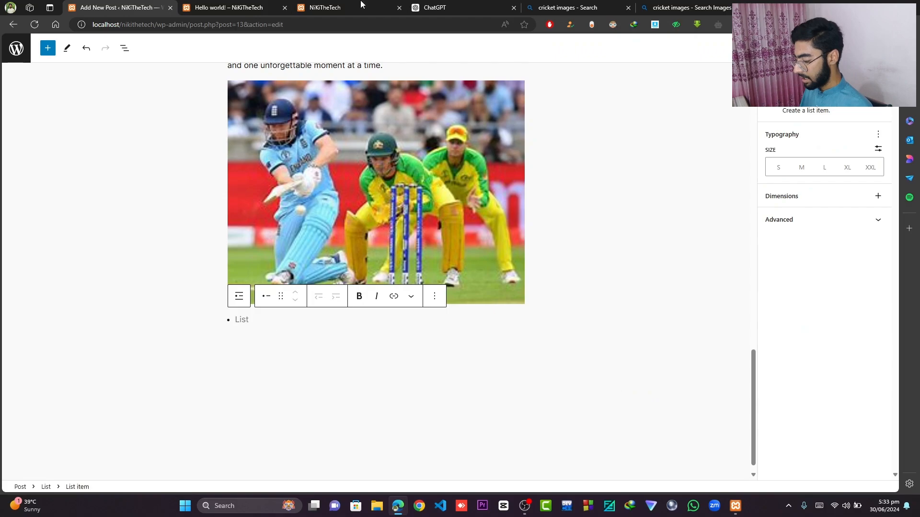
# - Ask ChatGPT to "create a list of benefits of cricket"
pyautogui.click(429, 8)
pyautogui.click(382, 464)
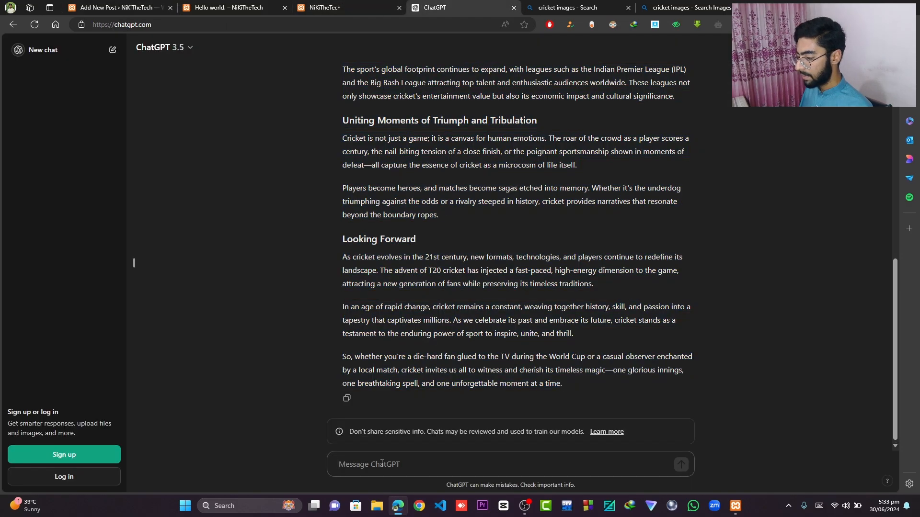
pyautogui.write('create')
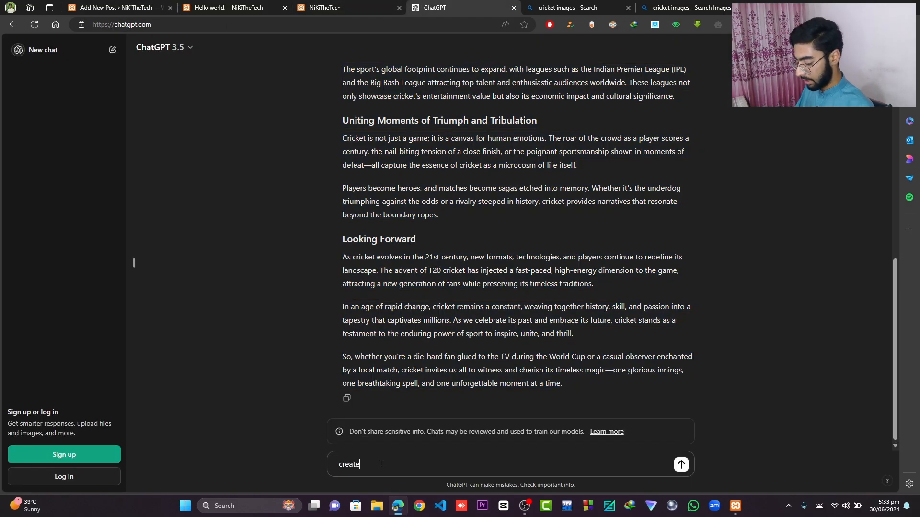
pyautogui.write(' a list of')
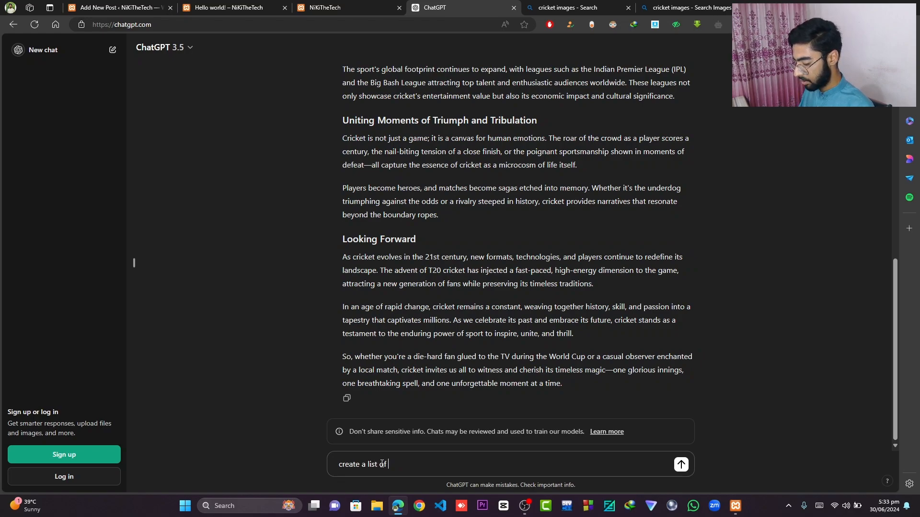
pyautogui.write(' bene')
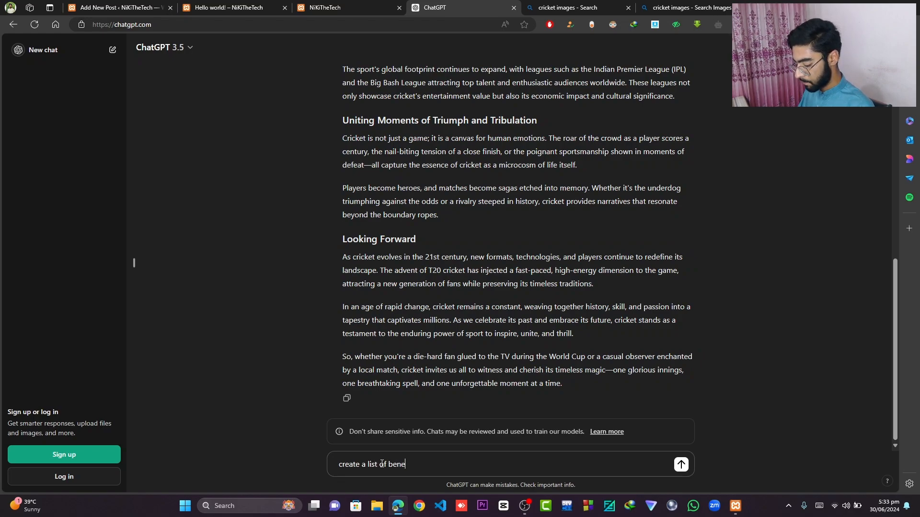
pyautogui.write('fits o')
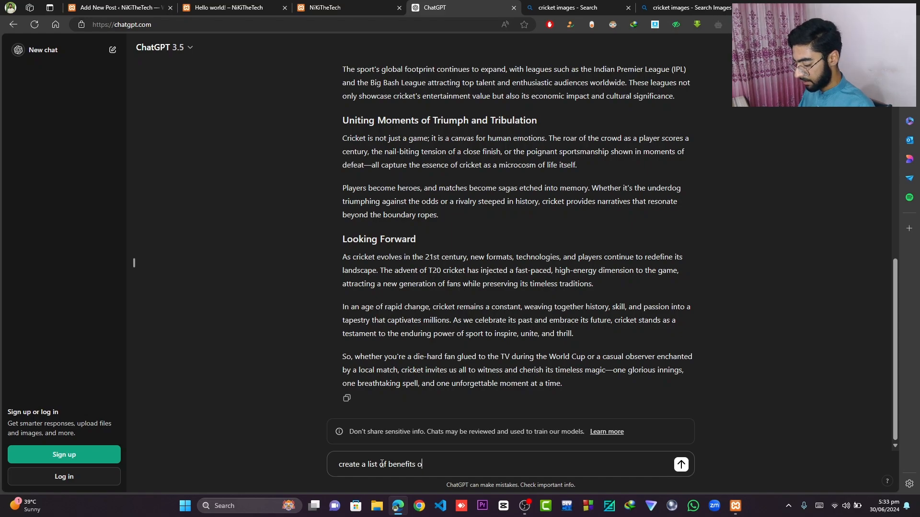
pyautogui.write('f cricket')
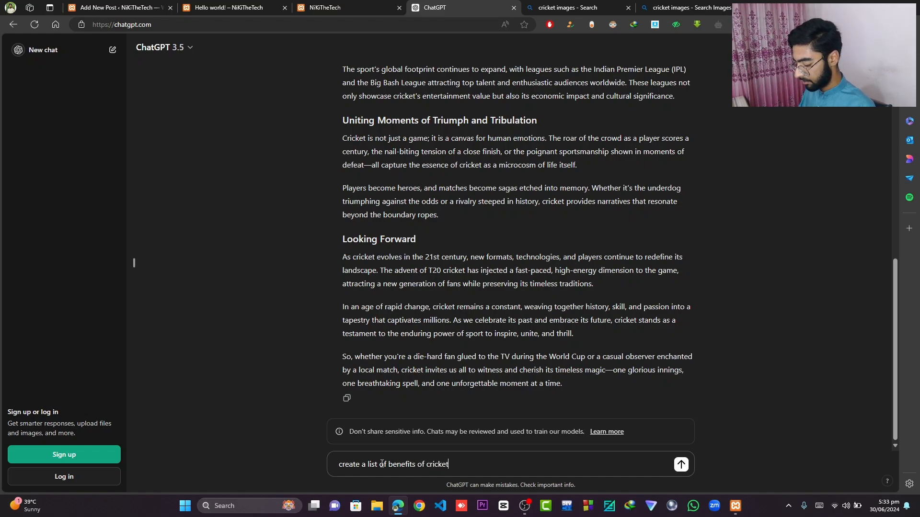
pyautogui.press('Return')
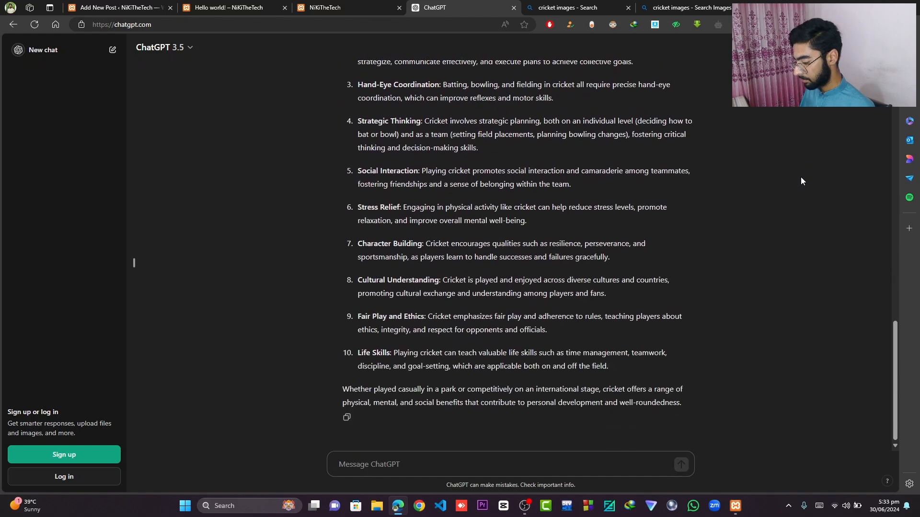
# - Copy the ten numbered cricket benefits from ChatGPT and paste them into the post's List block
pyautogui.scroll(3, 800, 181)
pyautogui.moveTo(358, 155); pyautogui.dragTo(611, 371)
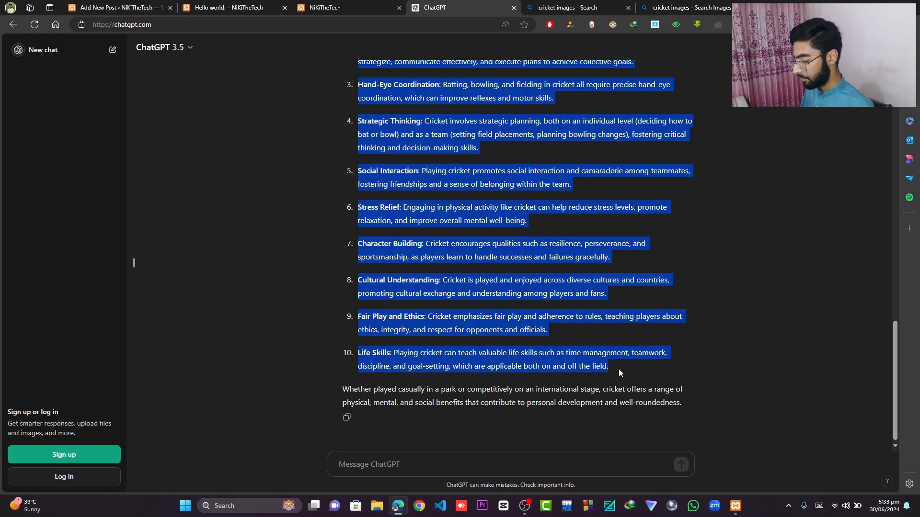
pyautogui.hotkey('alt', 'Tab')
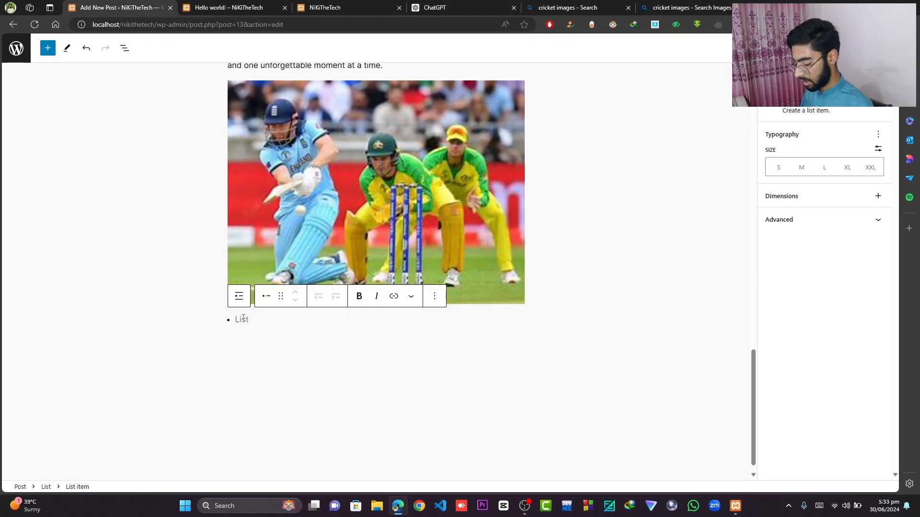
pyautogui.hotkey('ctrl', 'b')
pyautogui.write("Physical Fitness: Cricket involves running between wickets, sprinting to field the ball, and bowling actions that improve cardiovascular fitness, agility, and coordination. Teamwork and Collaboration: It's a team sport that requires collaboration between players to strategize, communicate effectively, and execute plans to achieve collective goals. Hand-Eye Coordination: Batting, bowling, and fielding in cricket all require precise hand-eye coordination, which can improve reflexes and motor skills. Strategic Thinking: Cricket involves strategic planning, both on an individual level (deciding how to bat or bowl) and as a team (setting field placements, planning bowling changes), fostering critical thinking and decision-making skills. Social Interaction: Playing cricket promotes social interaction and camaraderie among teammates, fostering friendships and a sense of belonging within the team. Stress Relief: Engaging in physical activity like cricket can help reduce stress levels, promote relaxation, and improve overall mental well-being. Character Building: Cricket encourages qualities such as resilience, perseverance, and sportsmanship, as players learn to handle successes and failures gracefully. Cultural Understanding: Cricket is played and enjoyed across diverse cultures and countries, promoting cultural exchange and understanding among players and fans. Fair Play and Ethics: Cricket emphasizes fair play and adherence to rules, teaching players about ethics, integrity, and respect for opponents and officials. Life Skills: Playing cricket can teach valuable life skills such as time management, teamwork, discipline, and goal setting, which are applicable both on and off the field.")
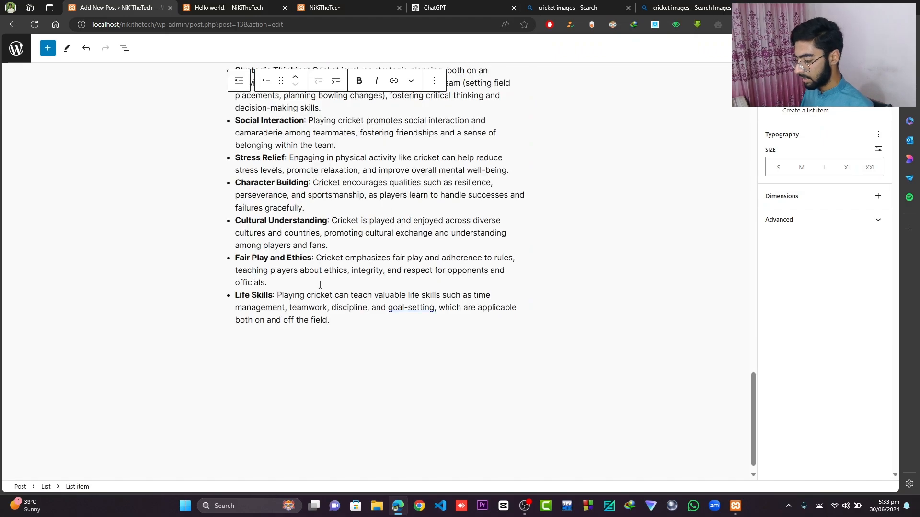
# - Review the pasted list and the rest of the post up to the title
pyautogui.scroll(5, 320, 285)
pyautogui.click(560, 289)
pyautogui.scroll(-5, 525, 308)
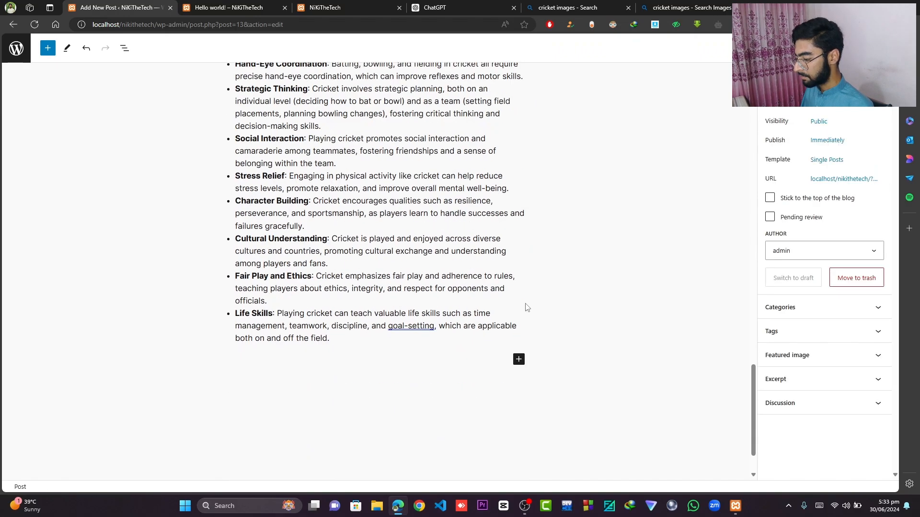
pyautogui.scroll(6, 526, 308)
pyautogui.scroll(15, 526, 307)
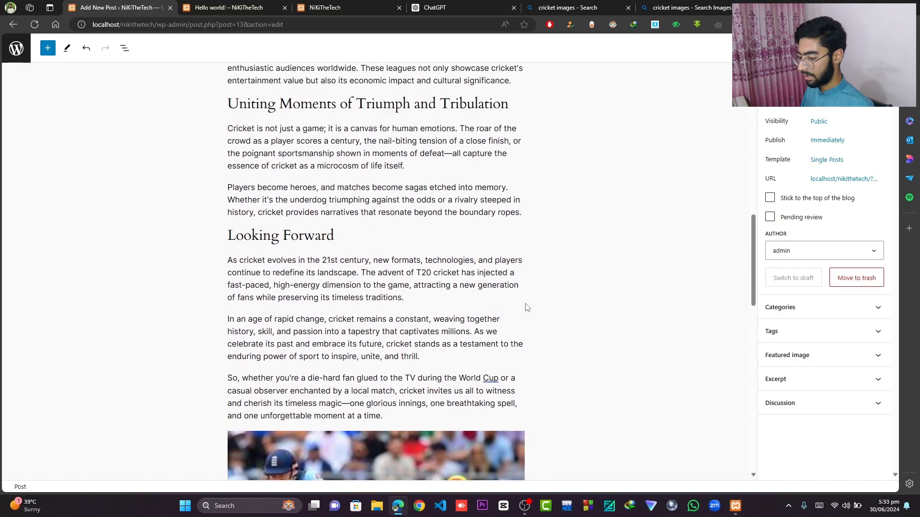
pyautogui.scroll(4, 526, 307)
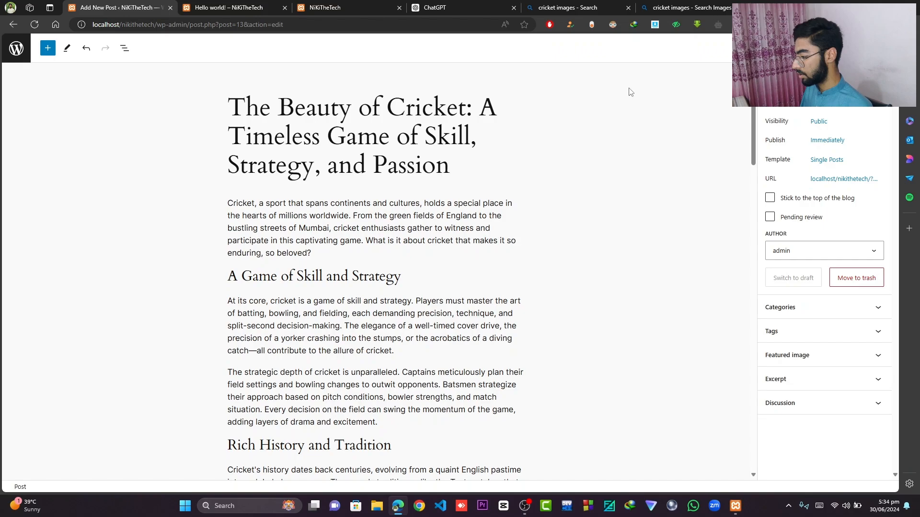
# - Publish the post privately through its visibility setting, then switch visibility back to Public
pyautogui.click(819, 124)
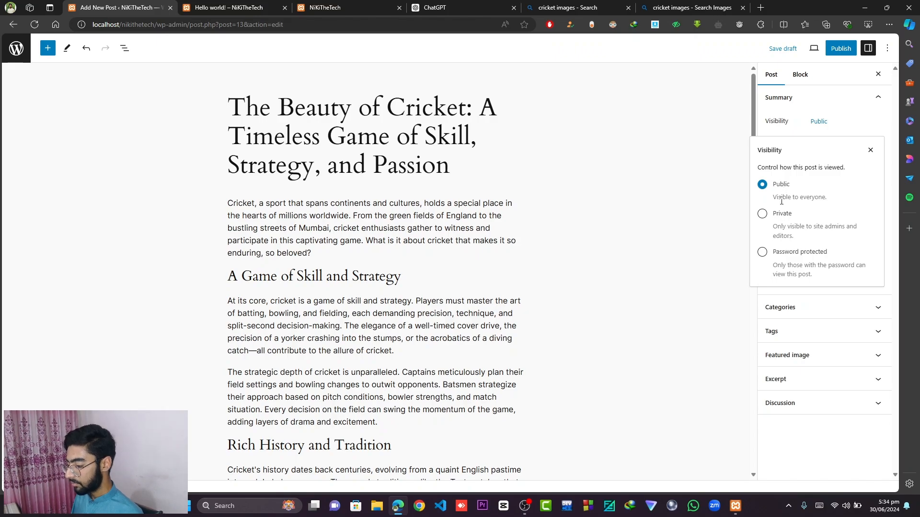
pyautogui.click(763, 217)
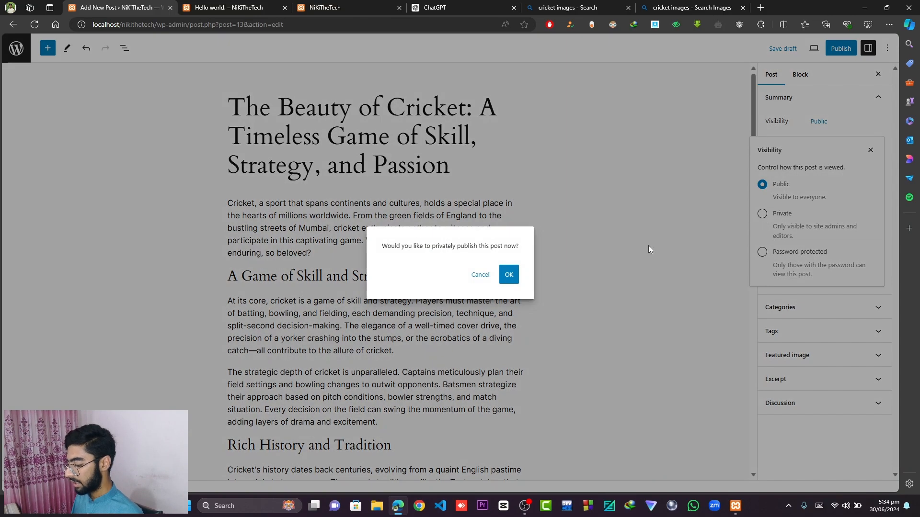
pyautogui.click(509, 275)
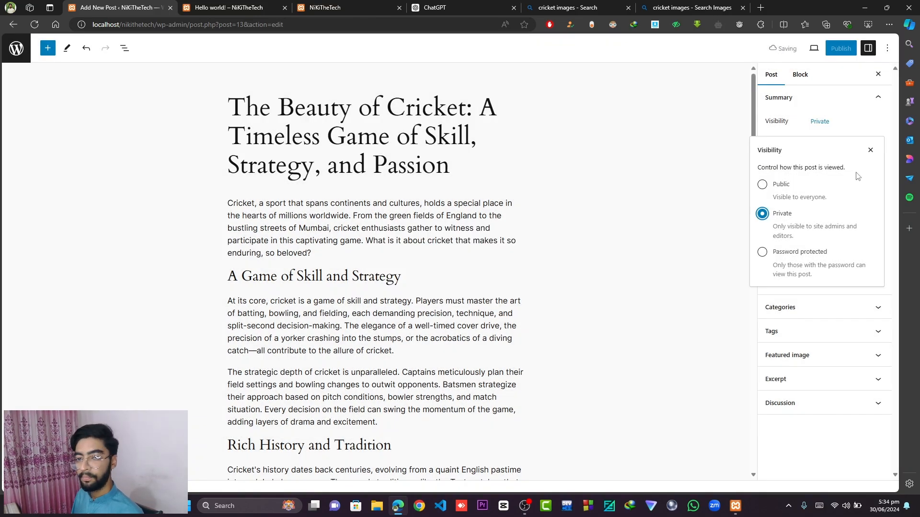
pyautogui.click(762, 186)
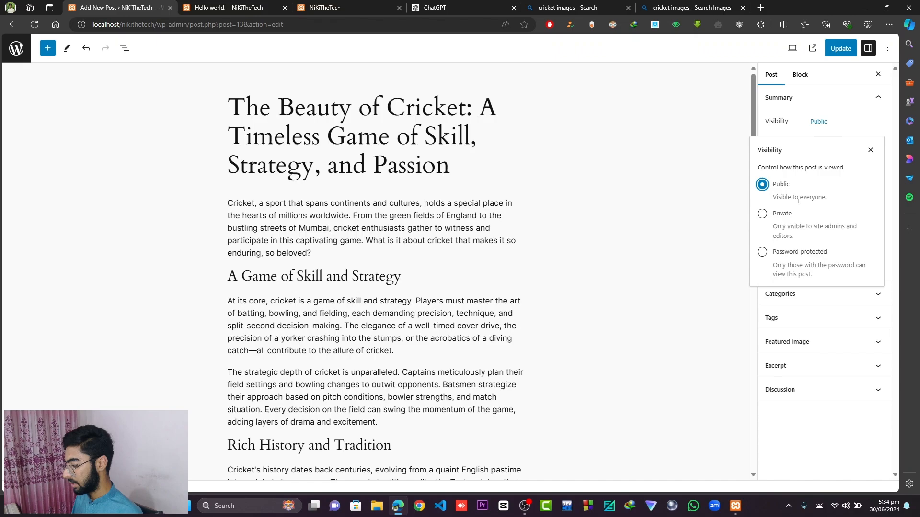
pyautogui.click(870, 150)
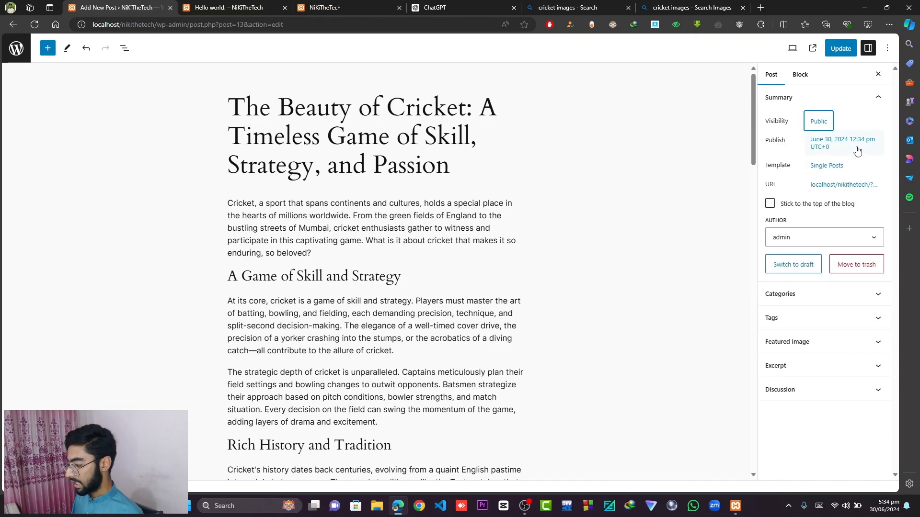
# - Inspect the post's publish date and URL settings, and toggle the stick-to-top option on and off
pyautogui.click(824, 146)
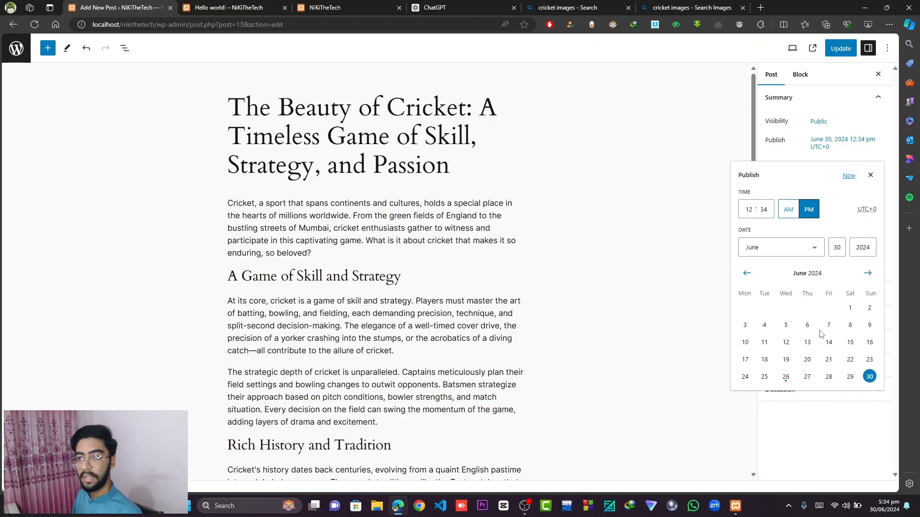
pyautogui.click(870, 175)
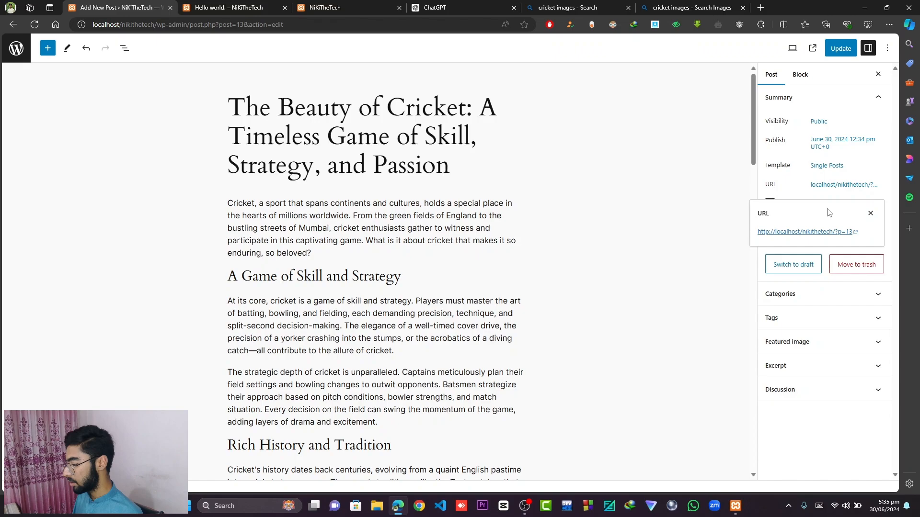
pyautogui.click(870, 213)
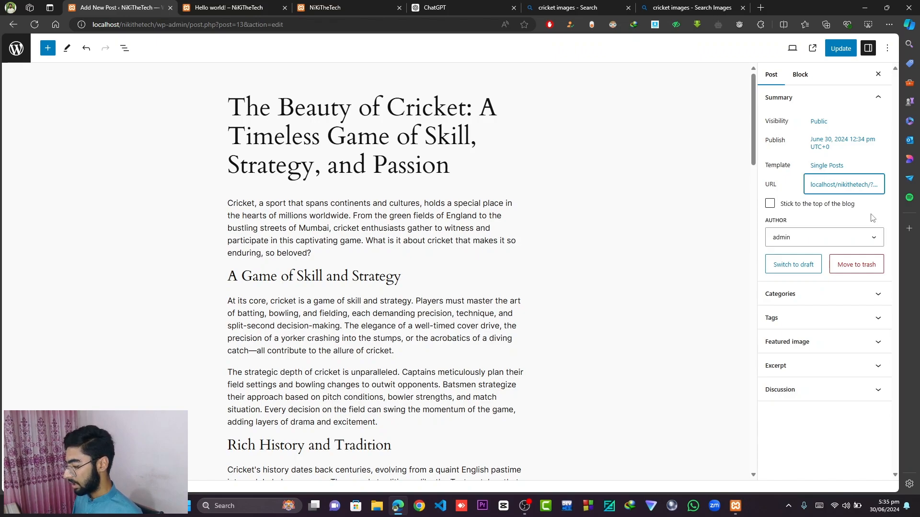
pyautogui.click(770, 205)
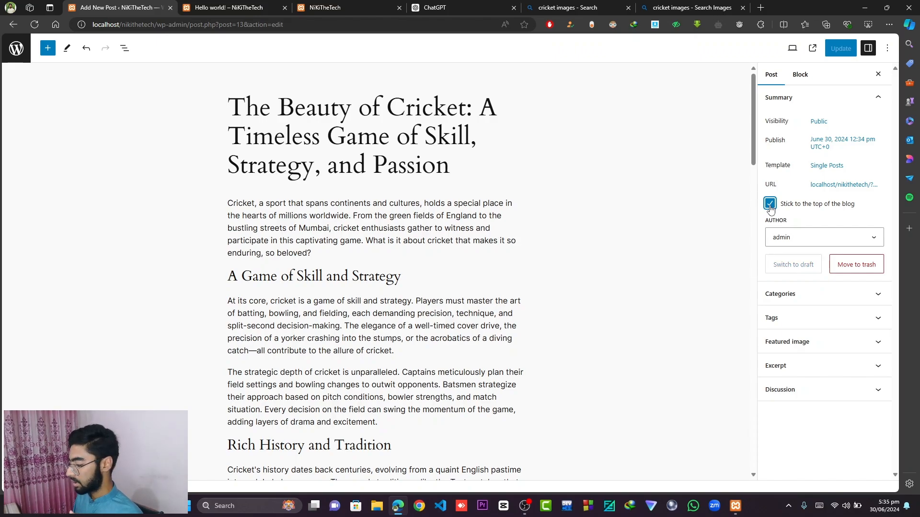
pyautogui.click(770, 205)
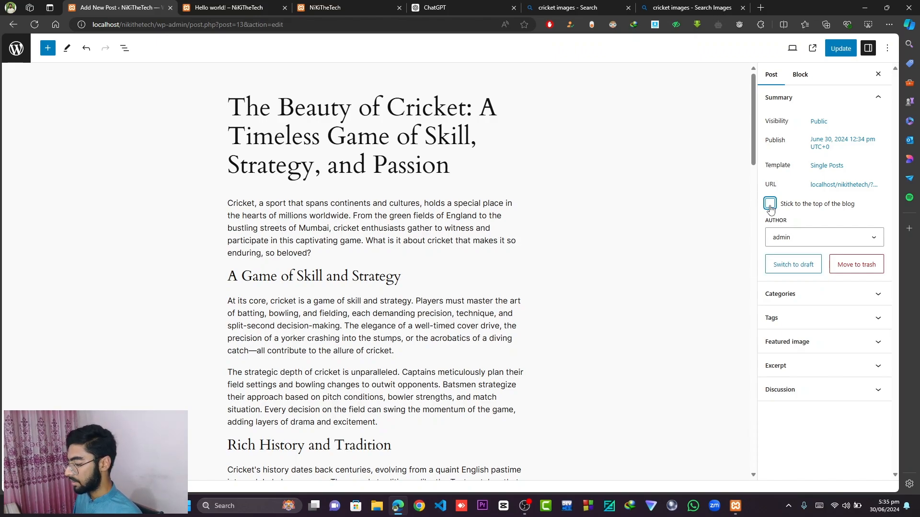
# - Add a new post category named Cricket and uncheck the Uncategorized category
pyautogui.click(868, 243)
pyautogui.click(840, 293)
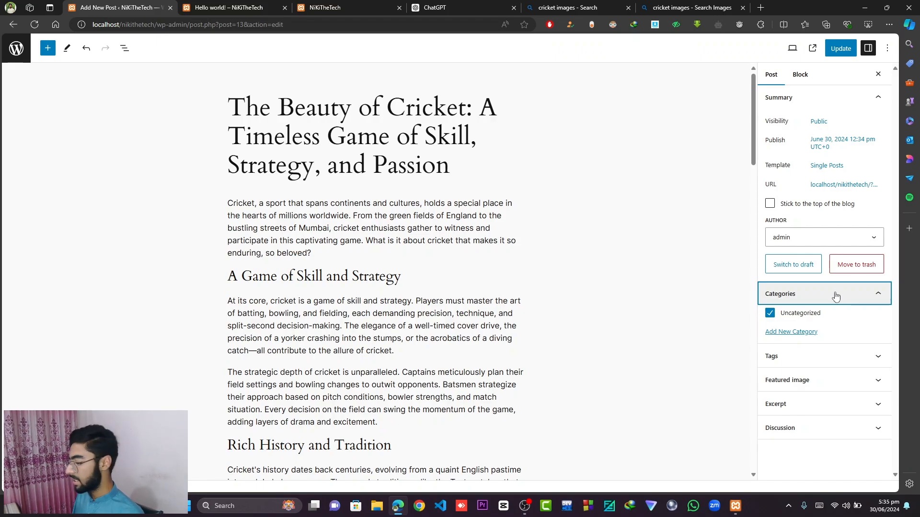
pyautogui.click(805, 337)
pyautogui.click(801, 362)
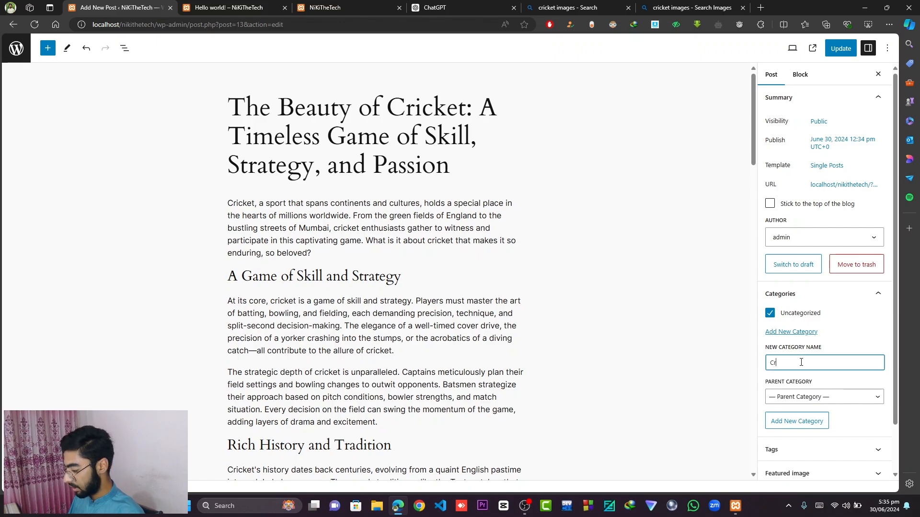
pyautogui.write('Cricket')
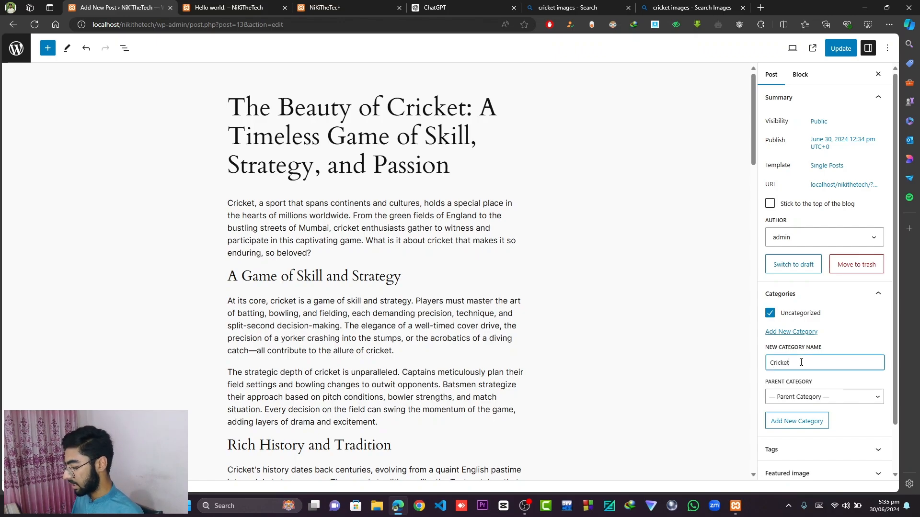
pyautogui.press('Return')
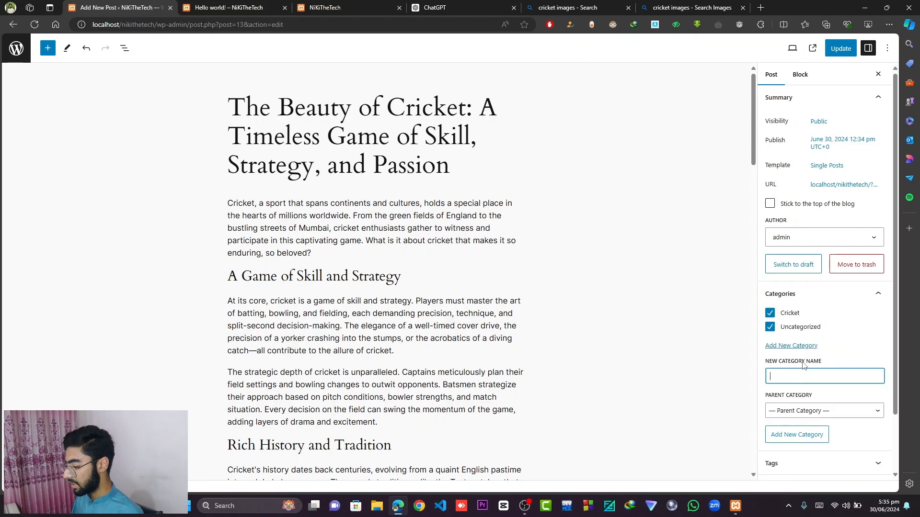
pyautogui.click(770, 329)
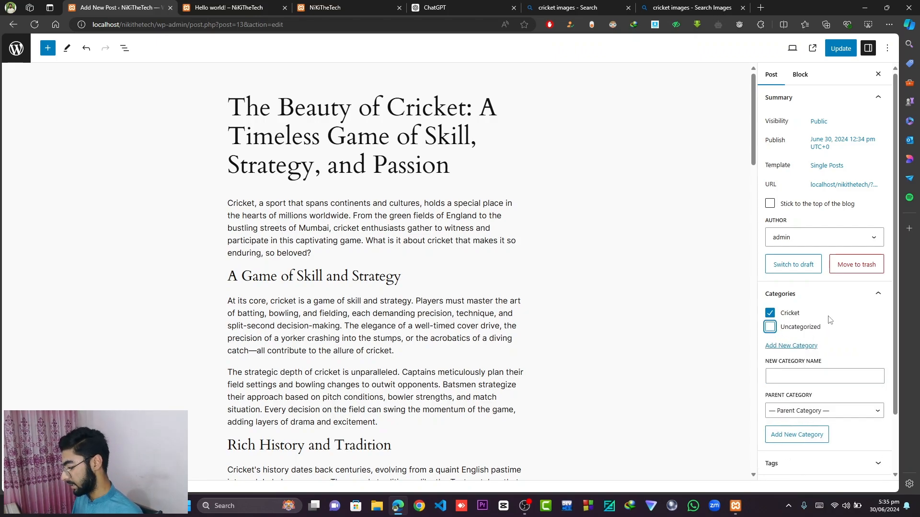
# - Add the tags cricket and sports to the post
pyautogui.scroll(-2, 830, 320)
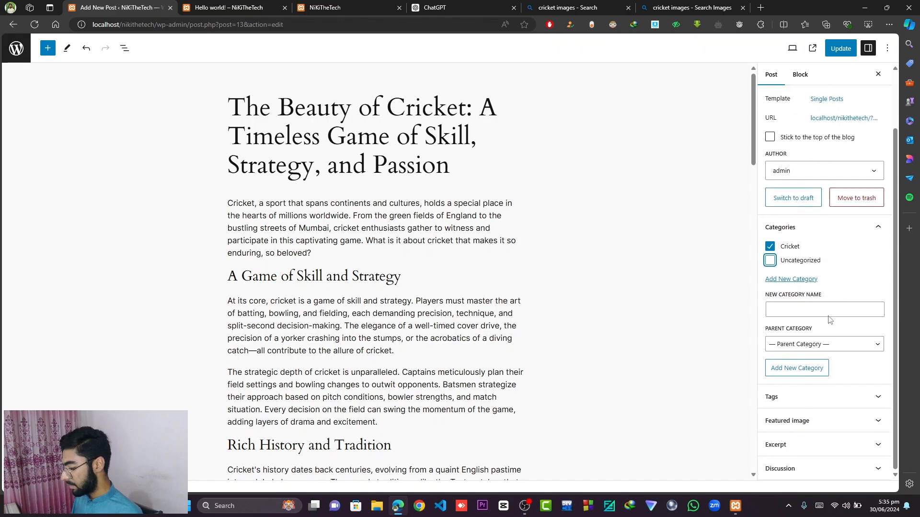
pyautogui.click(826, 397)
pyautogui.click(809, 376)
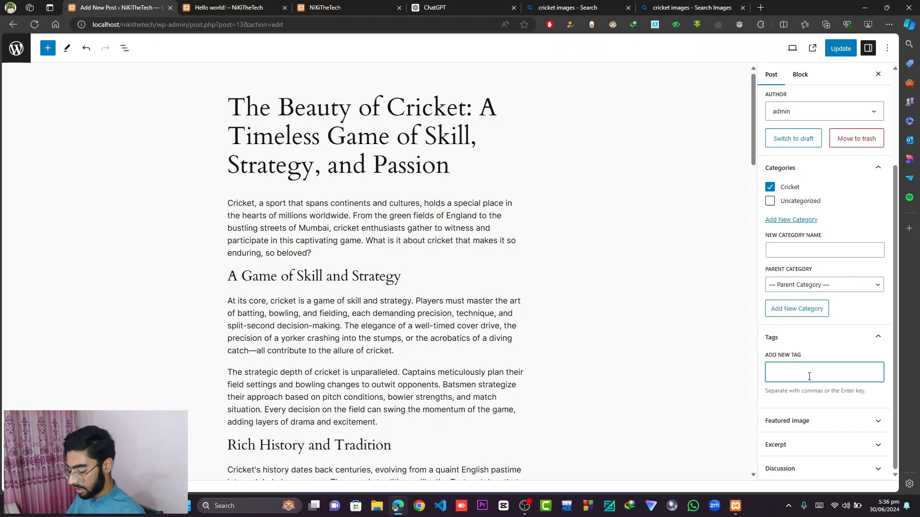
pyautogui.write('cr')
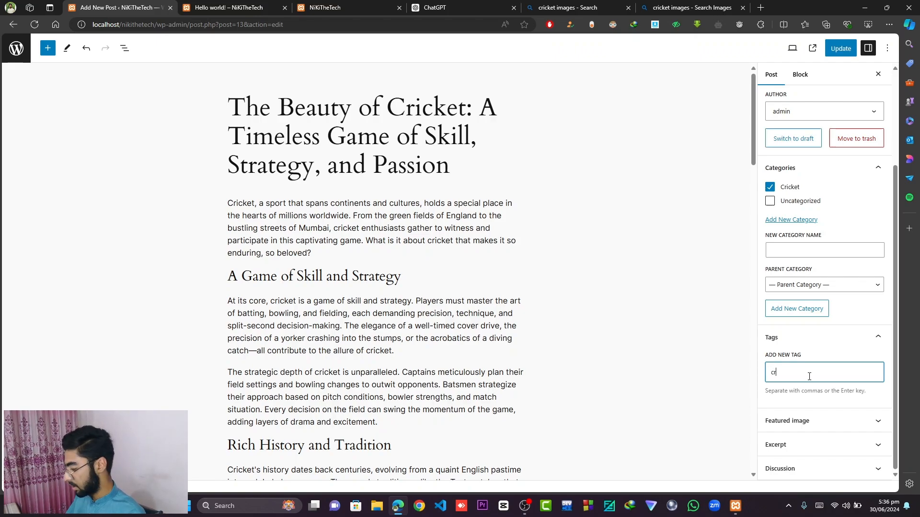
pyautogui.write('ick')
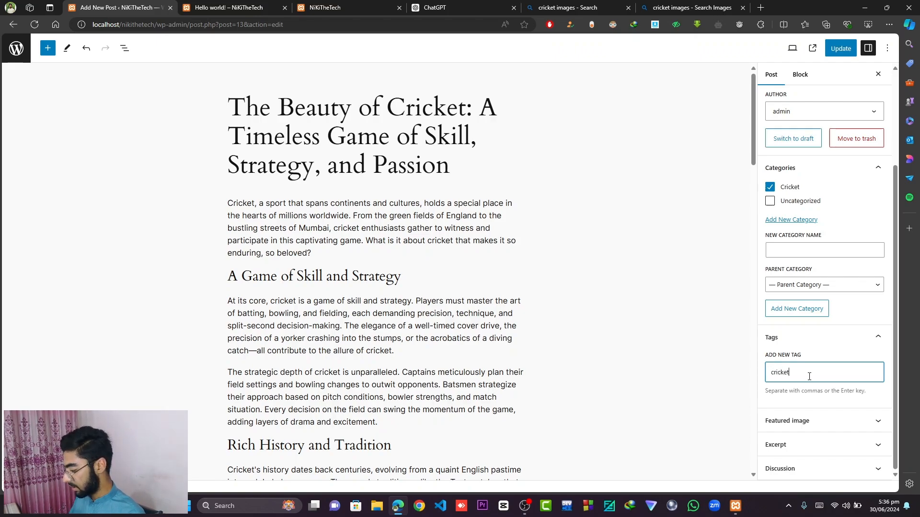
pyautogui.write('et')
pyautogui.press('Return')
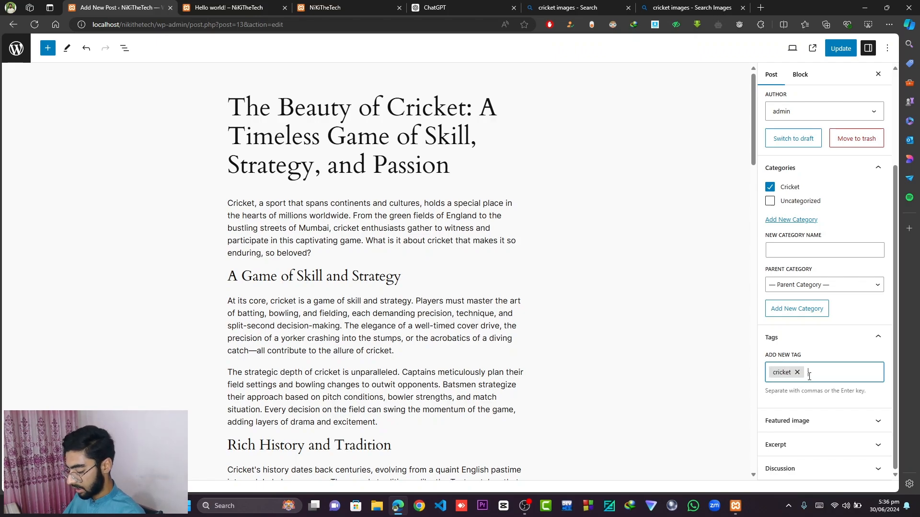
pyautogui.write('sport')
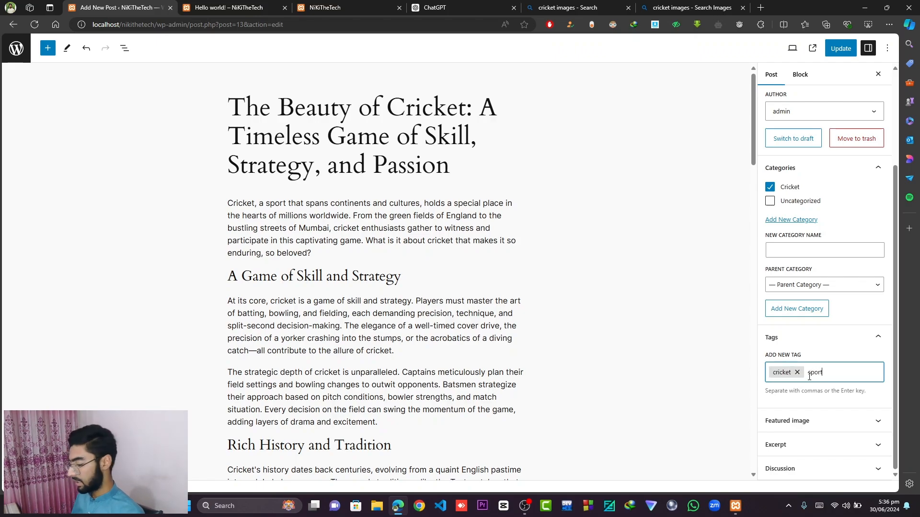
pyautogui.write(' that s')
pyautogui.press('Return')
pyautogui.press('BackSpace')
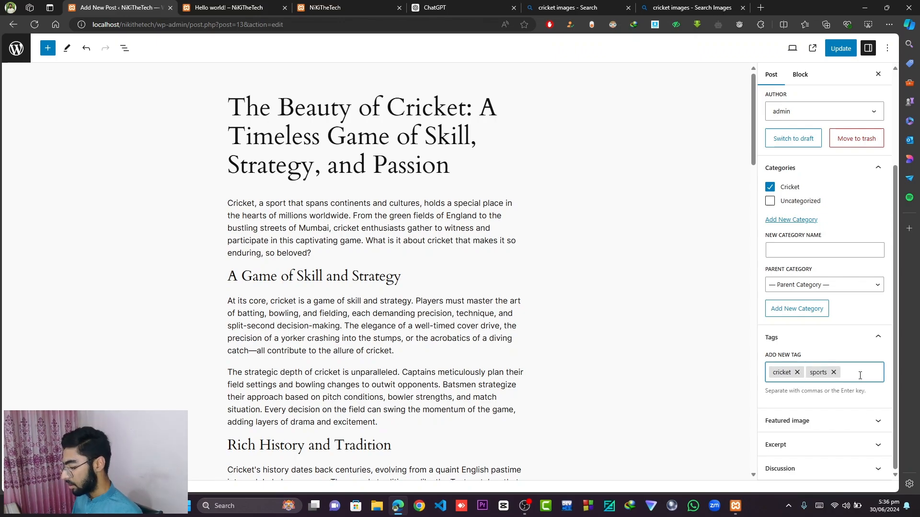
# - Upload OIP (1).jpeg from Downloads and set it as the post's featured image
pyautogui.click(871, 420)
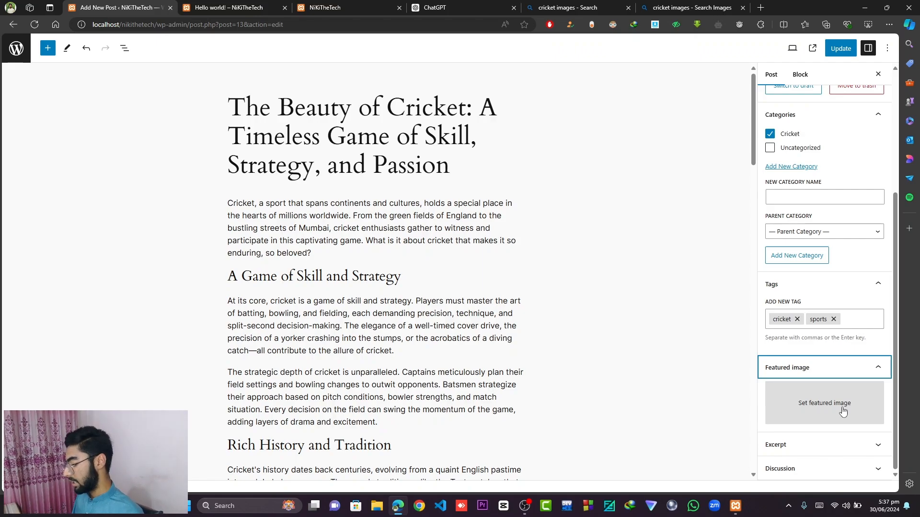
pyautogui.click(842, 411)
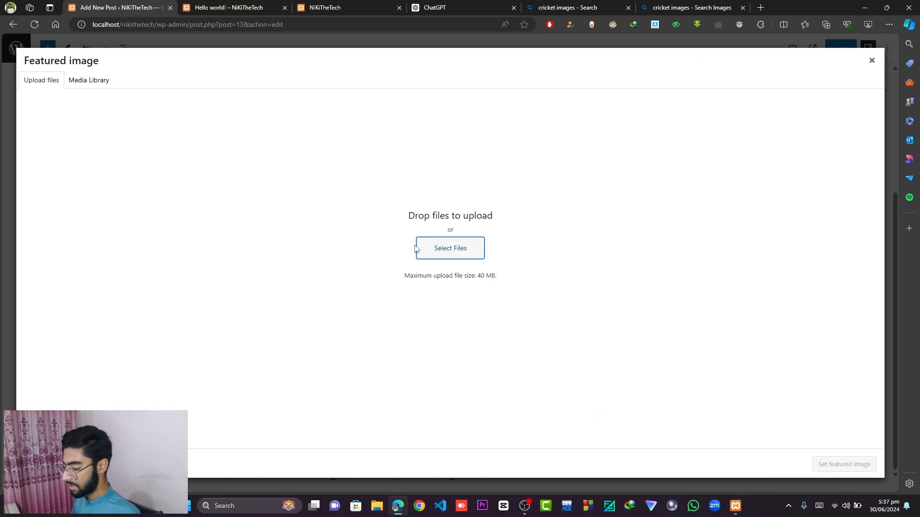
pyautogui.click(439, 255)
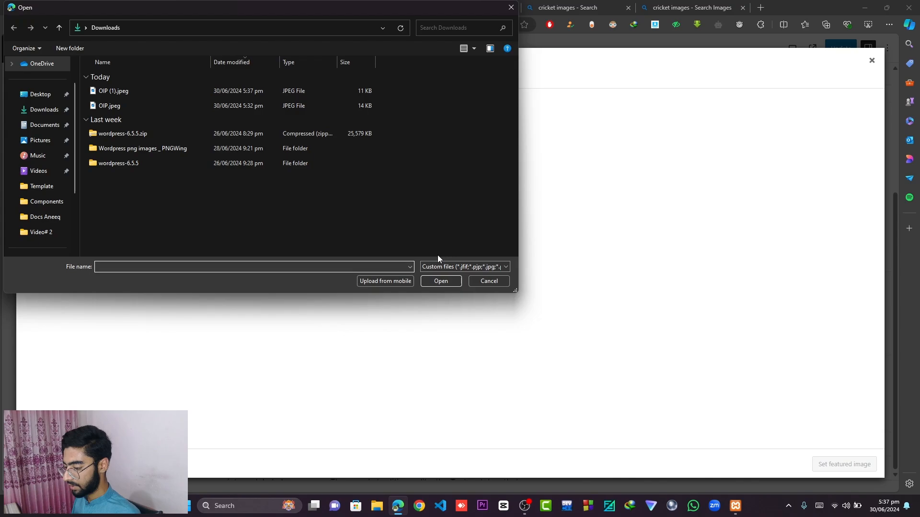
pyautogui.click(128, 94)
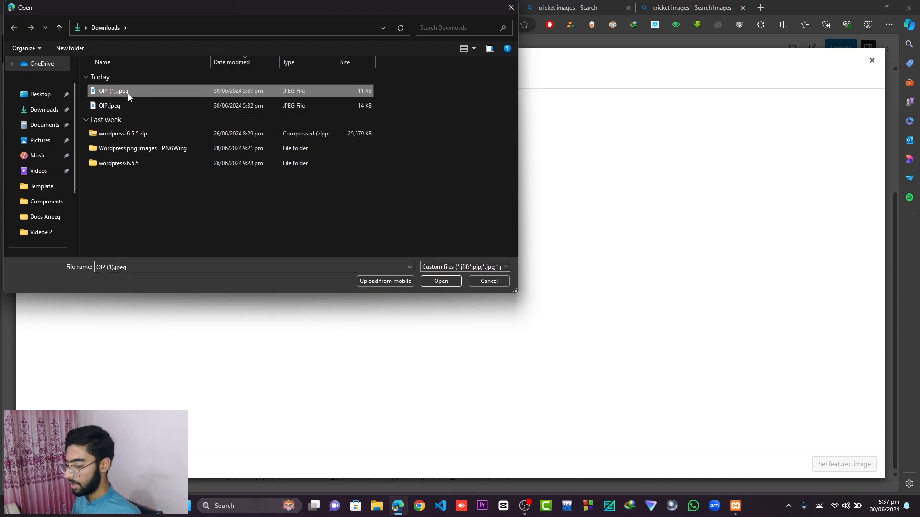
pyautogui.click(440, 282)
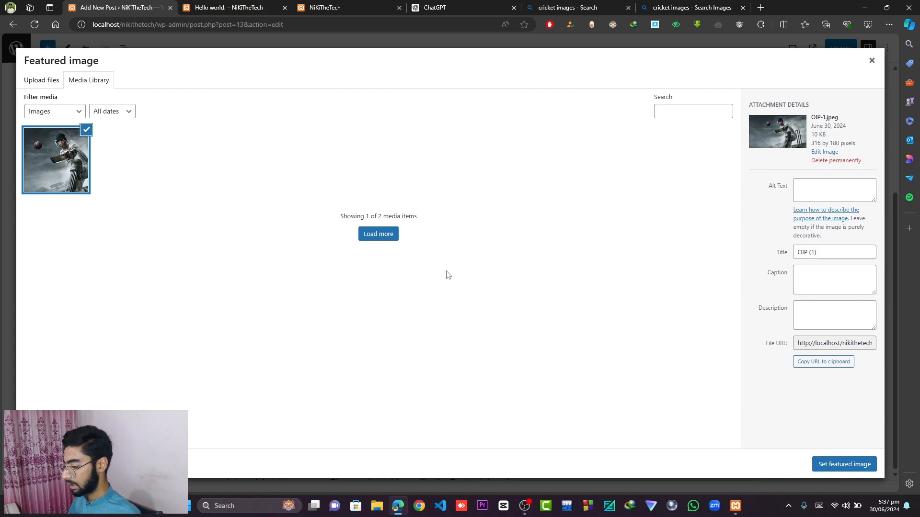
pyautogui.click(857, 466)
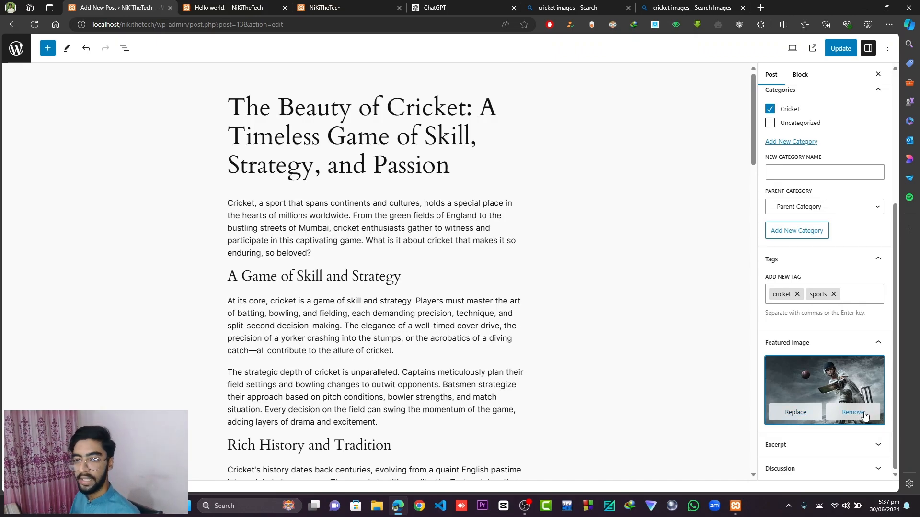
# - Open the post's excerpt section and ask ChatGPT to "write an excerpt for this blog post (100 word)"
pyautogui.click(866, 451)
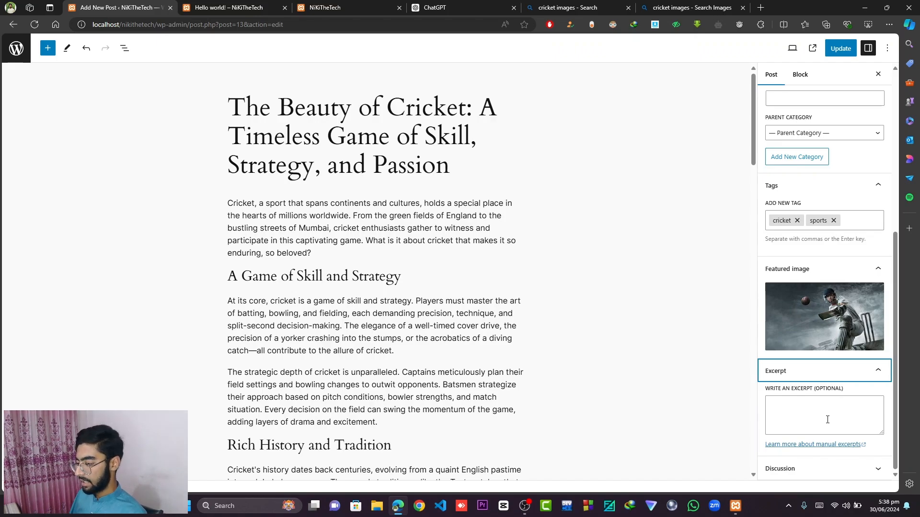
pyautogui.click(458, 8)
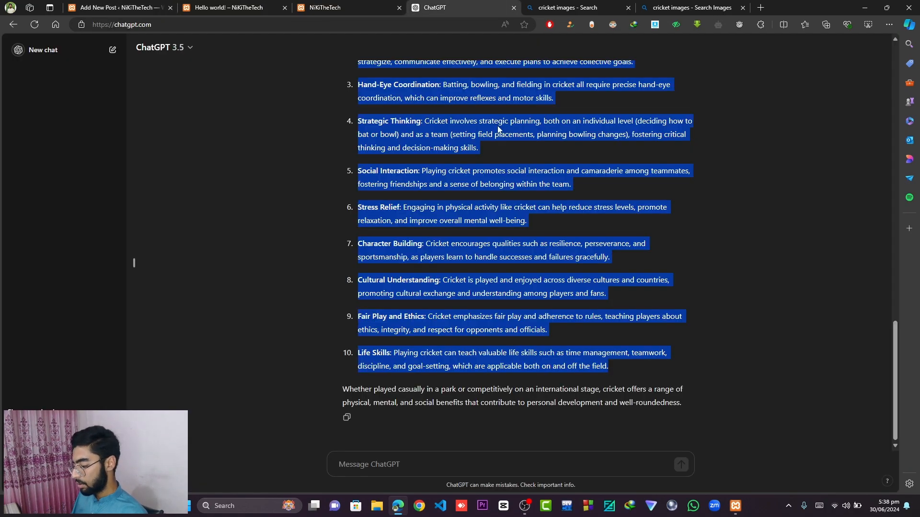
pyautogui.click(442, 464)
pyautogui.write('write')
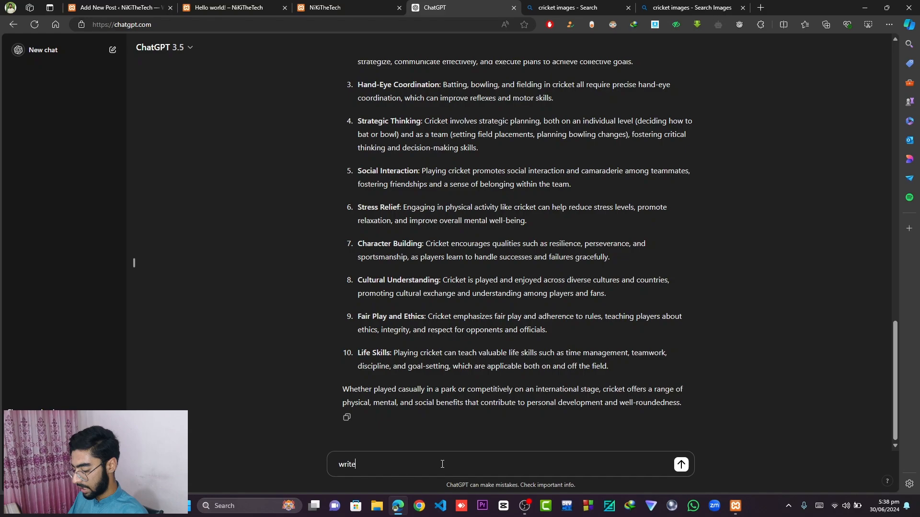
pyautogui.write(' an exce')
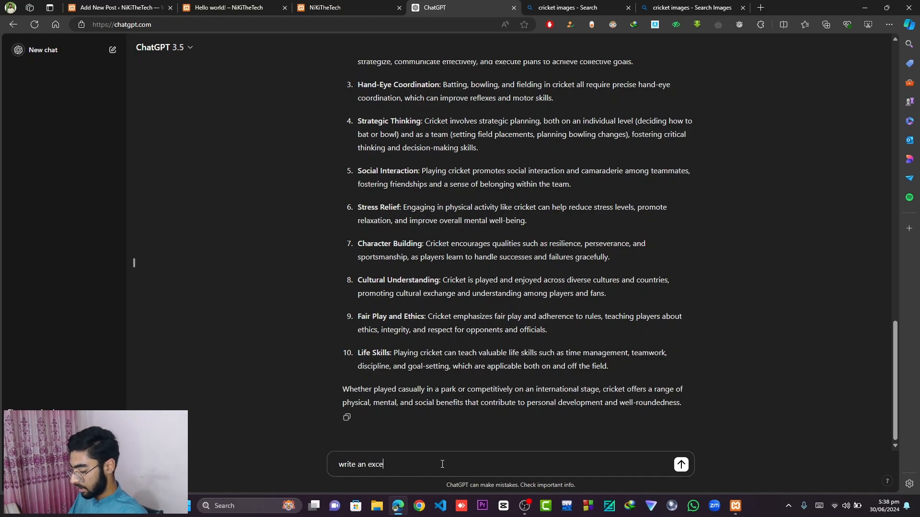
pyautogui.write('rpt f')
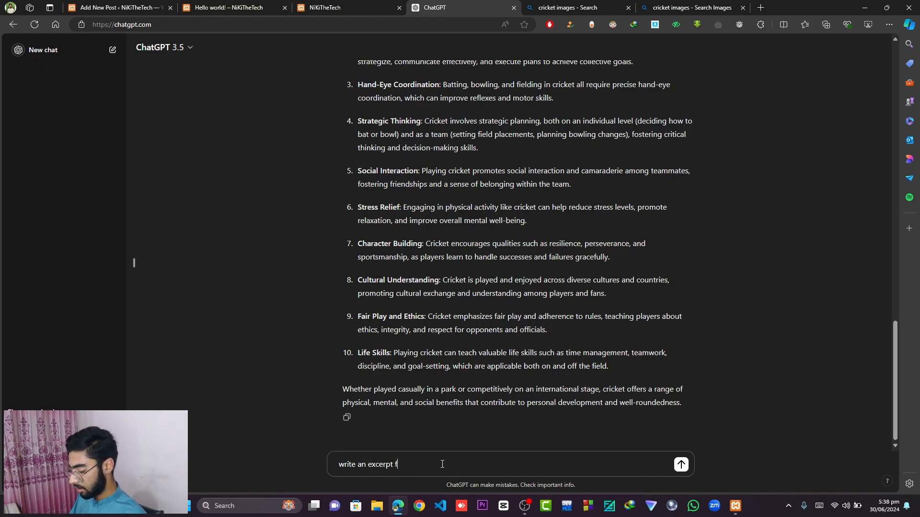
pyautogui.write('or this b')
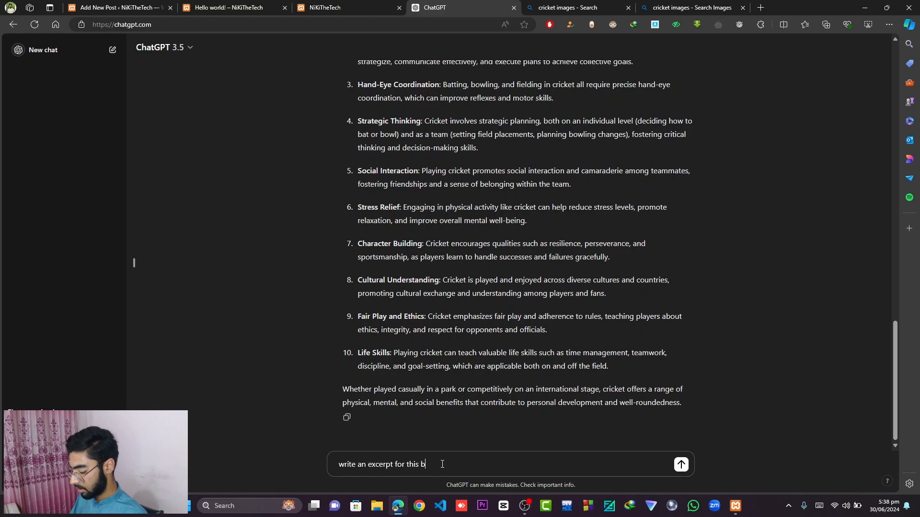
pyautogui.write('log post')
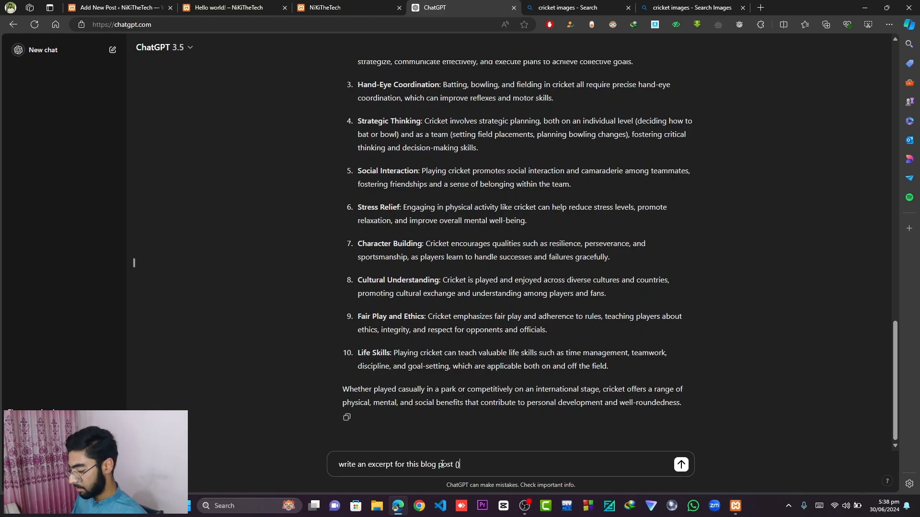
pyautogui.write(' (100 wo')
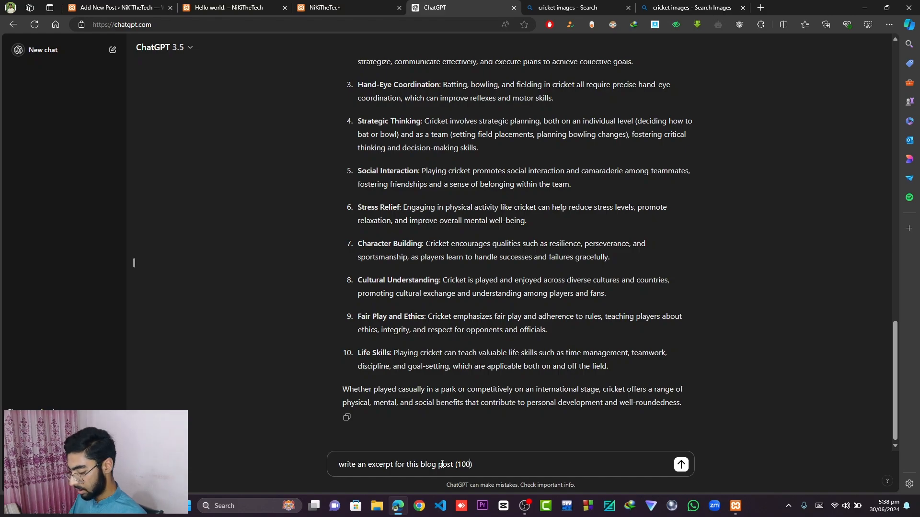
pyautogui.write('rd)')
pyautogui.press('Return')
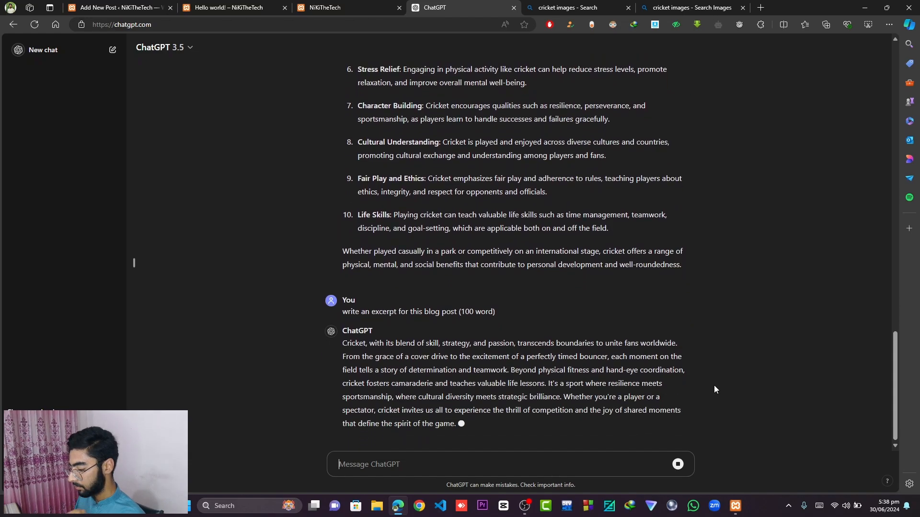
# - Copy ChatGPT's excerpt and paste it into the post's excerpt field
pyautogui.click(345, 419)
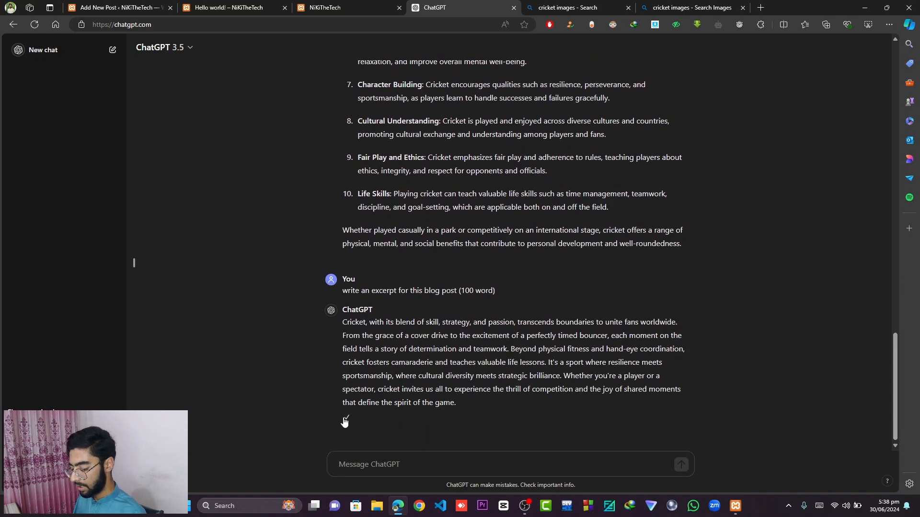
pyautogui.hotkey('ctrl', '1')
pyautogui.click(801, 411)
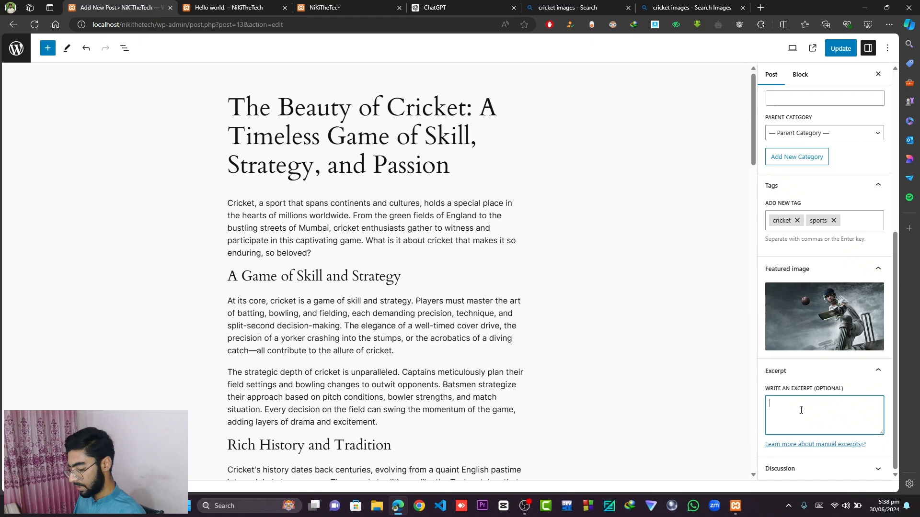
pyautogui.hotkey('ctrl', 'v')
pyautogui.scroll(-2, 801, 411)
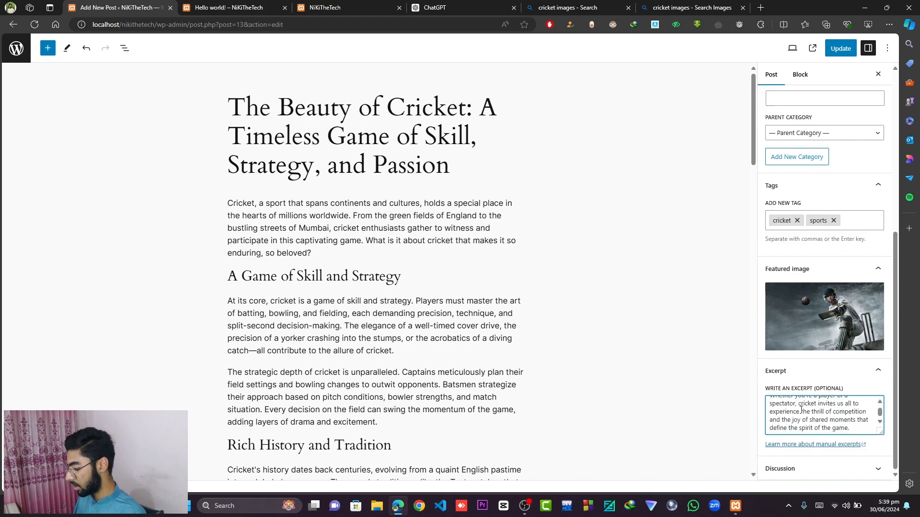
# - Expand the post's discussion settings and update the post to save the excerpt
pyautogui.click(809, 470)
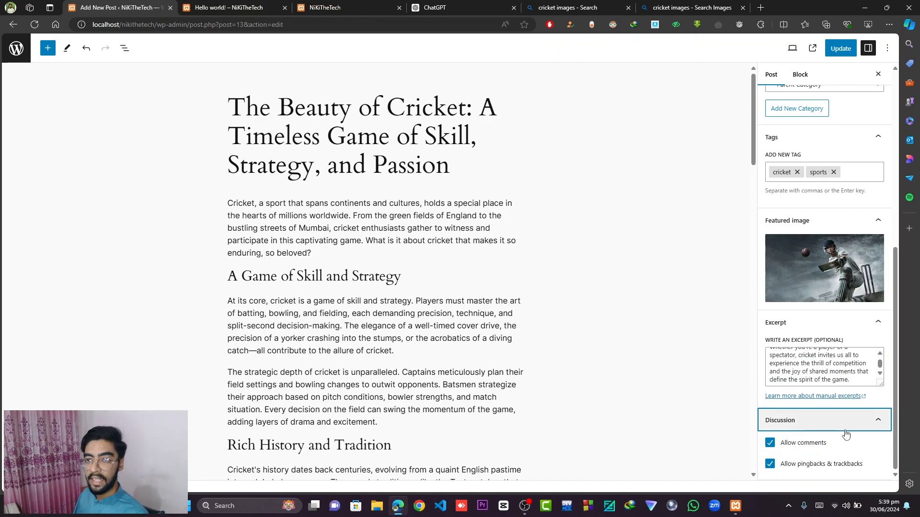
pyautogui.scroll(7, 846, 434)
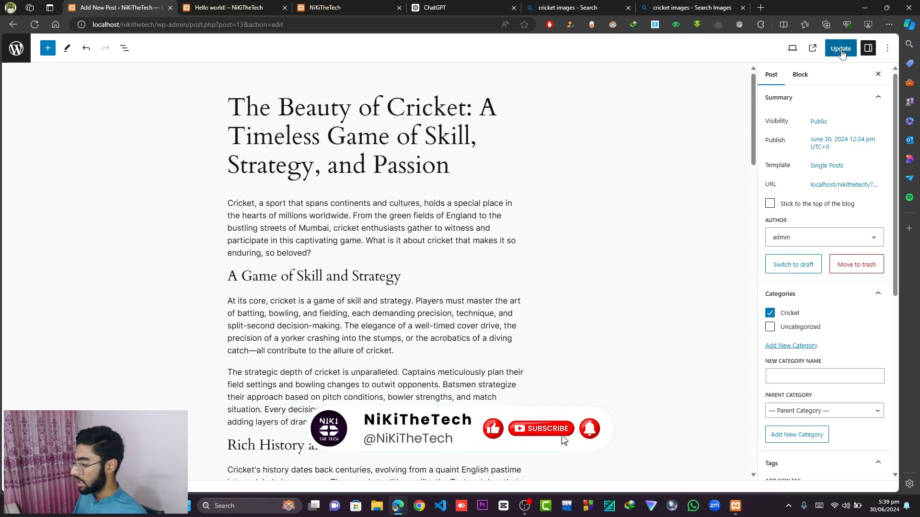
pyautogui.click(841, 52)
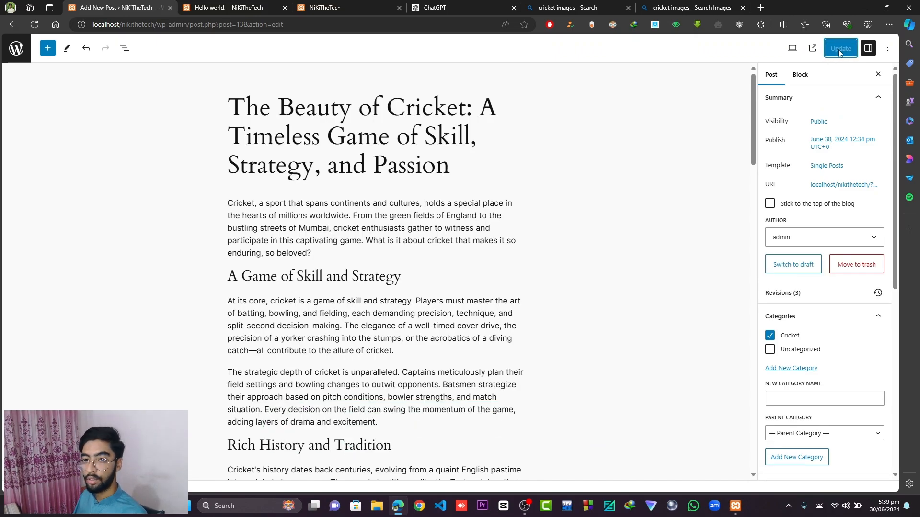
# - Open the published post and scroll through its image, content, benefits list, tags and comment form
pyautogui.click(812, 50)
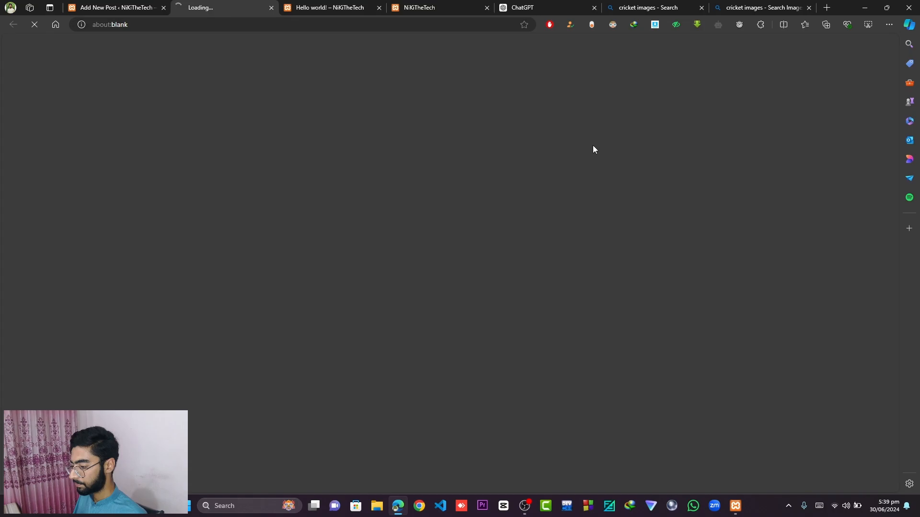
pyautogui.scroll(-2, 468, 258)
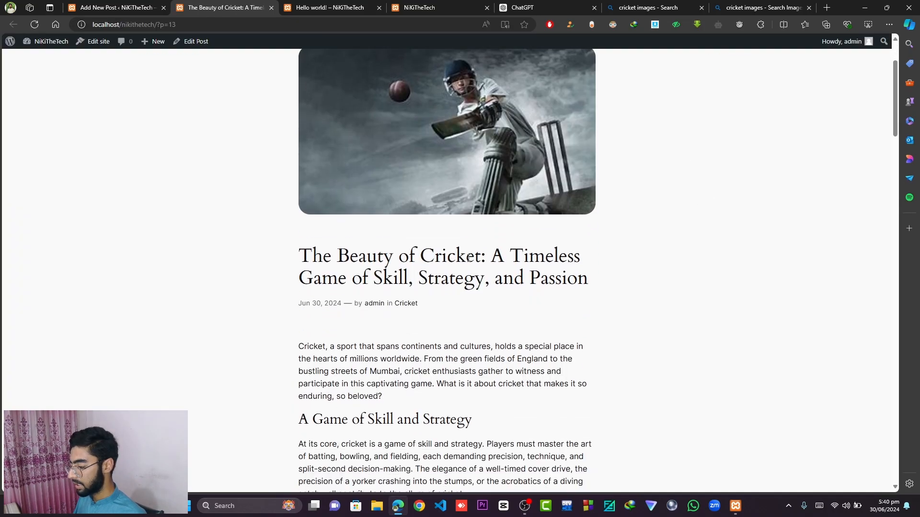
pyautogui.scroll(-3, 519, 249)
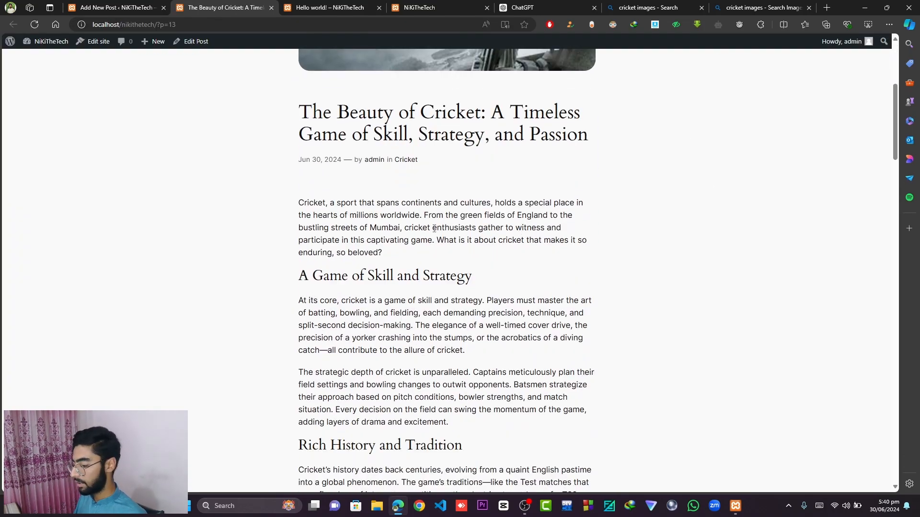
pyautogui.scroll(-4, 434, 228)
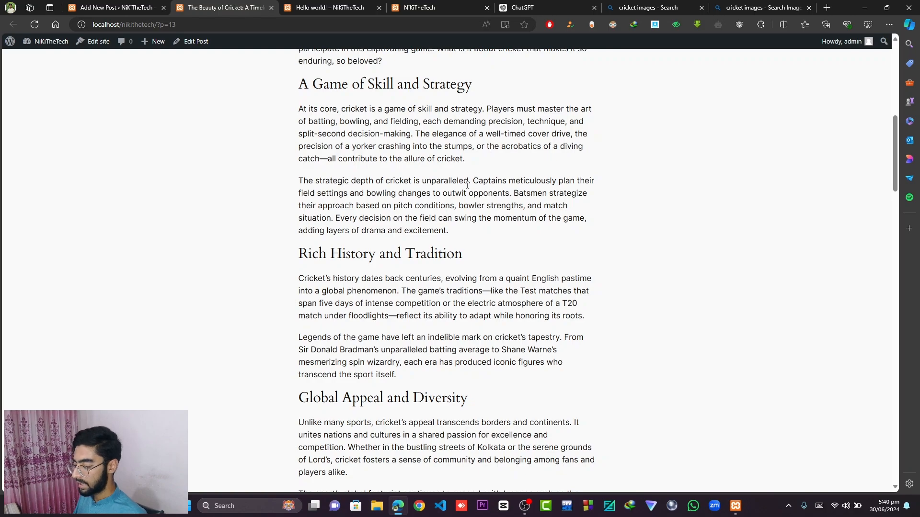
pyautogui.scroll(-15, 468, 185)
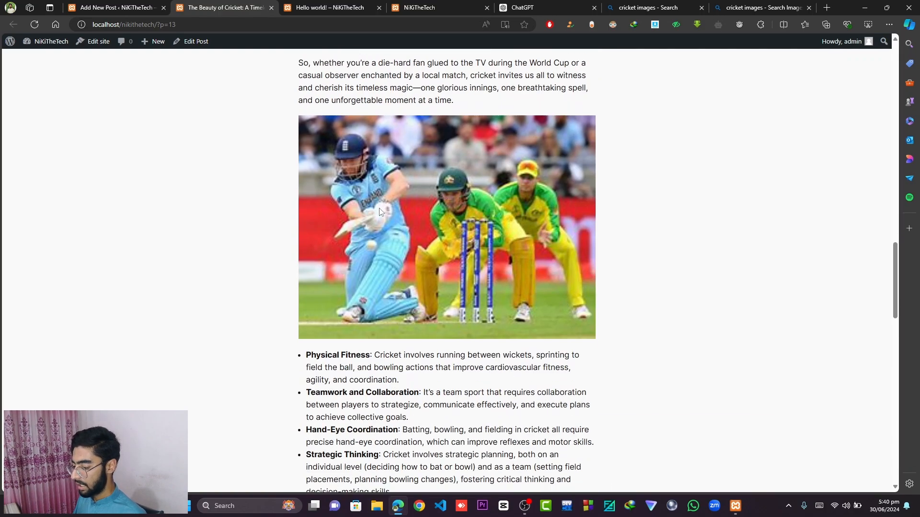
pyautogui.scroll(-4, 380, 211)
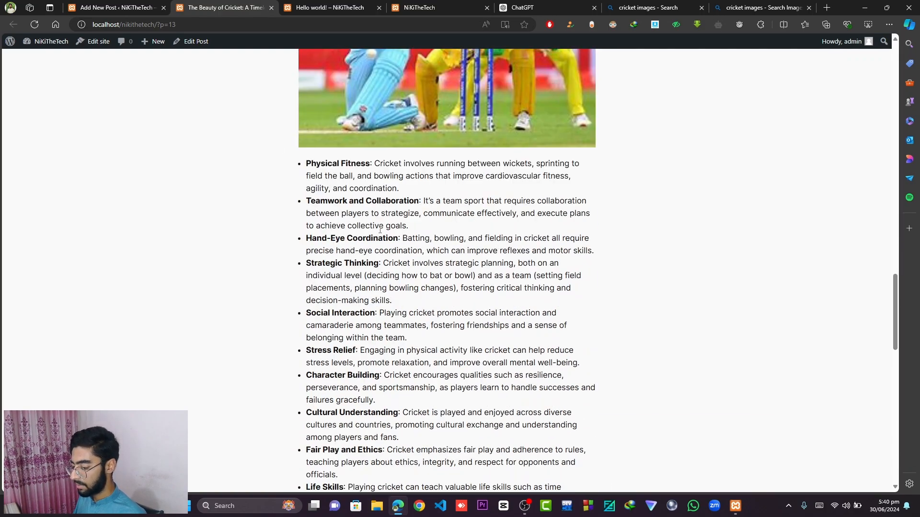
pyautogui.scroll(-5, 380, 285)
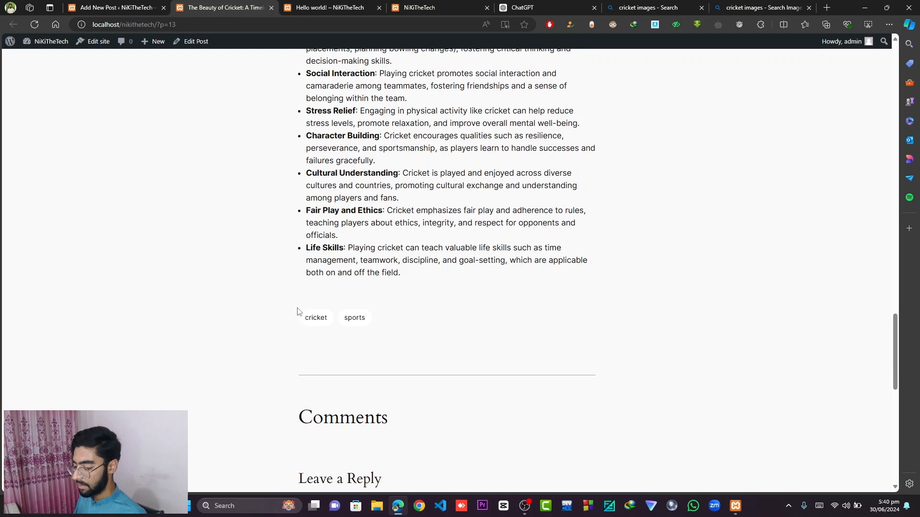
pyautogui.scroll(-4, 384, 322)
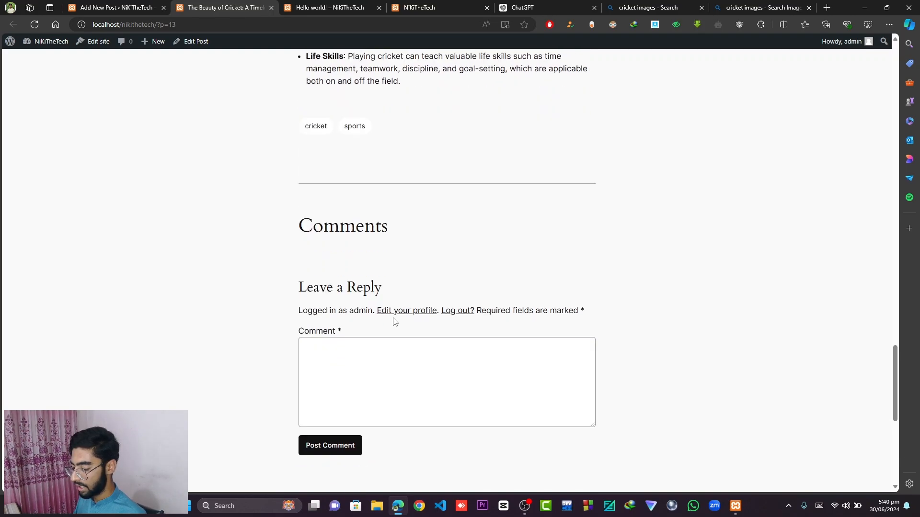
pyautogui.scroll(-4, 394, 321)
pyautogui.scroll(2, 384, 220)
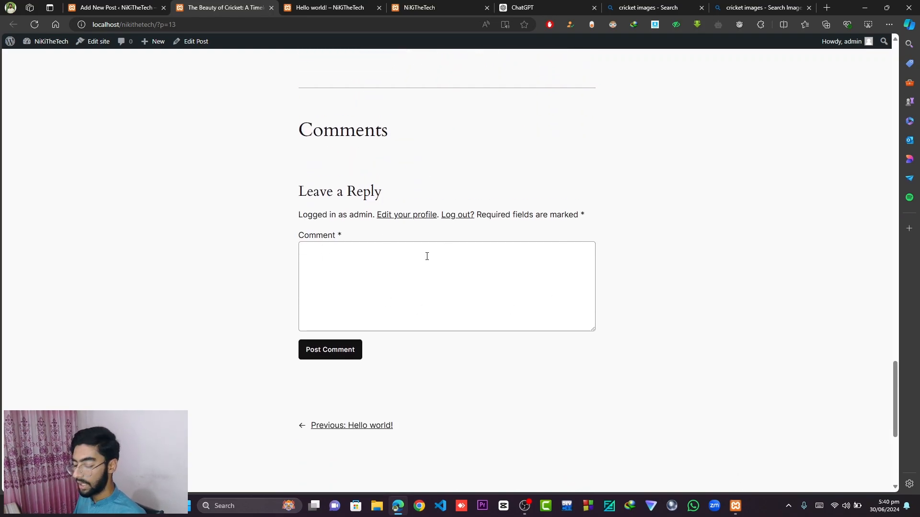
pyautogui.scroll(20, 427, 257)
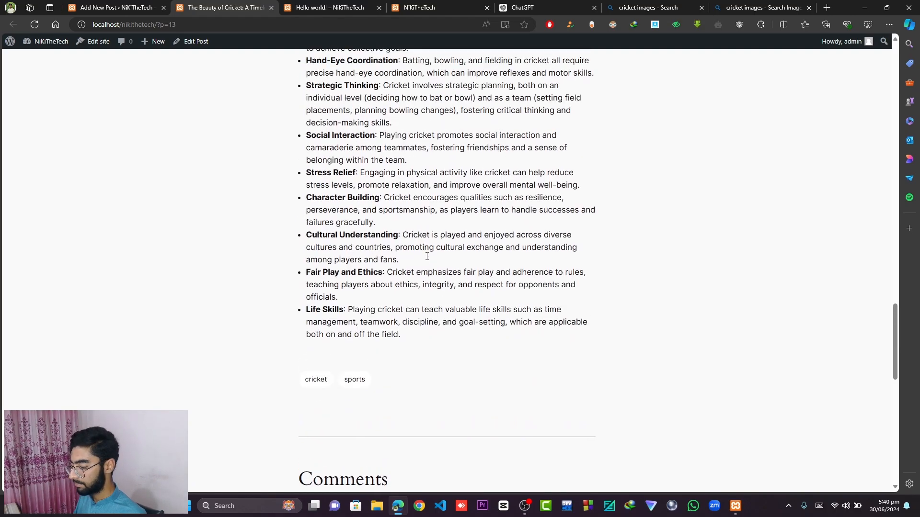
pyautogui.scroll(8, 426, 256)
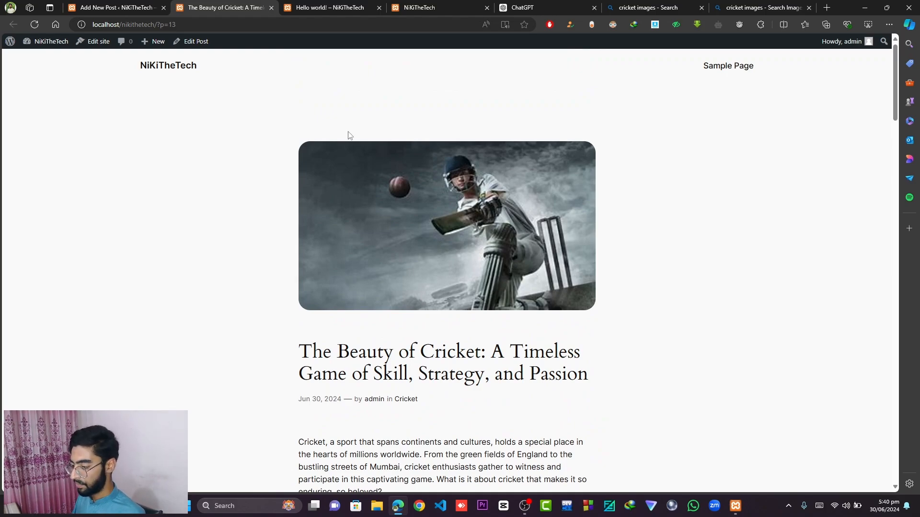
# - Reload the site's homepage and scroll through it to check whether the new post appears
pyautogui.click(439, 4)
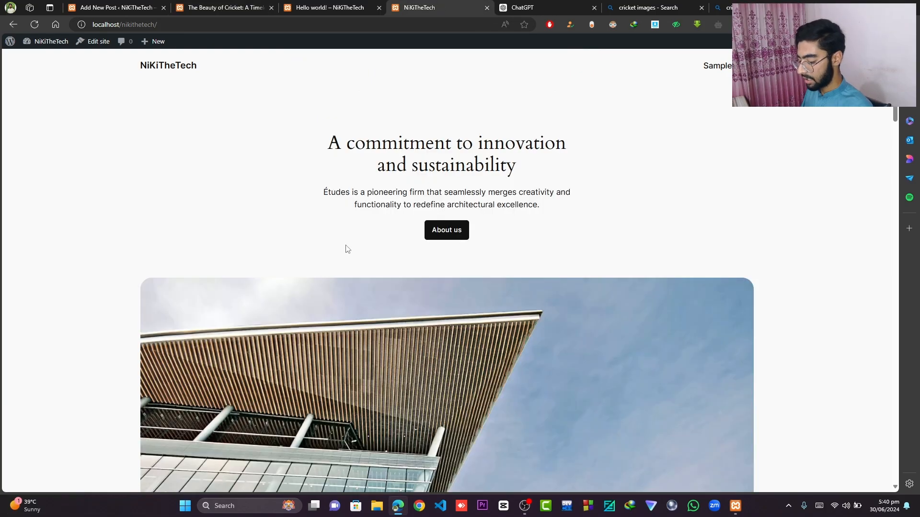
pyautogui.press('F5')
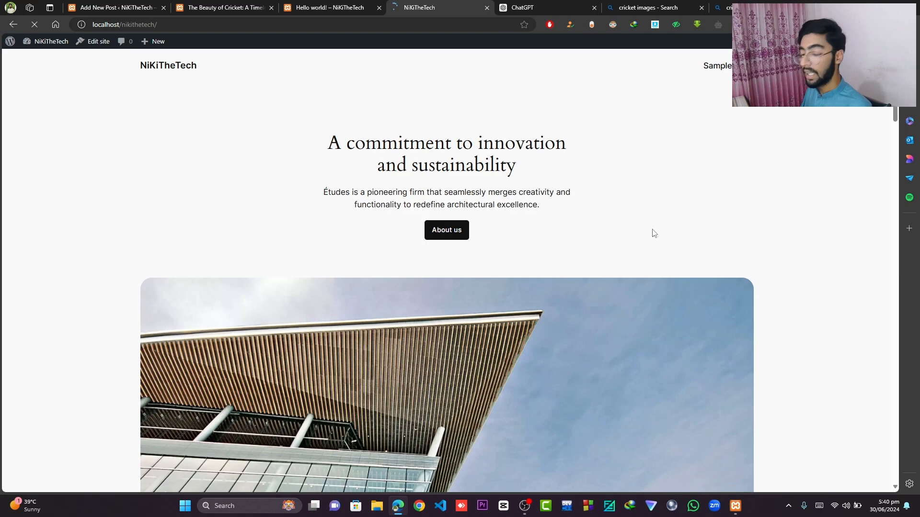
pyautogui.scroll(-20, 654, 233)
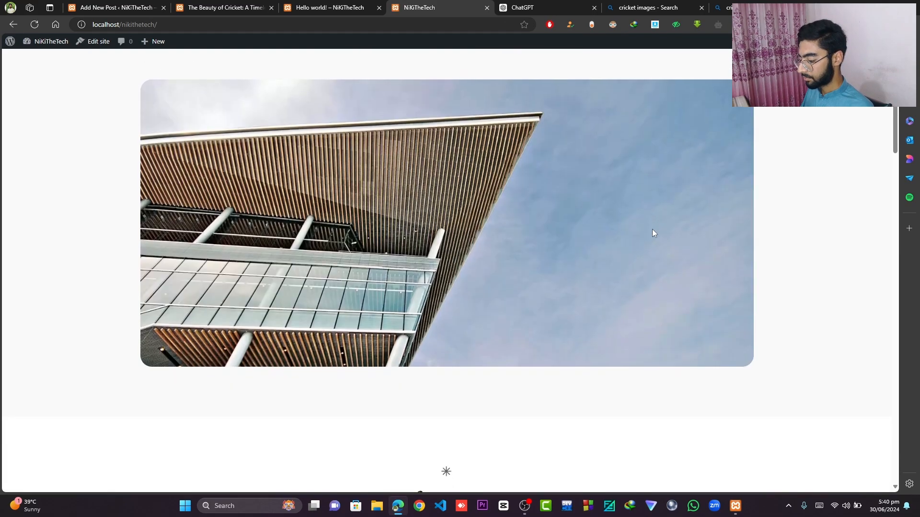
pyautogui.scroll(-10, 654, 234)
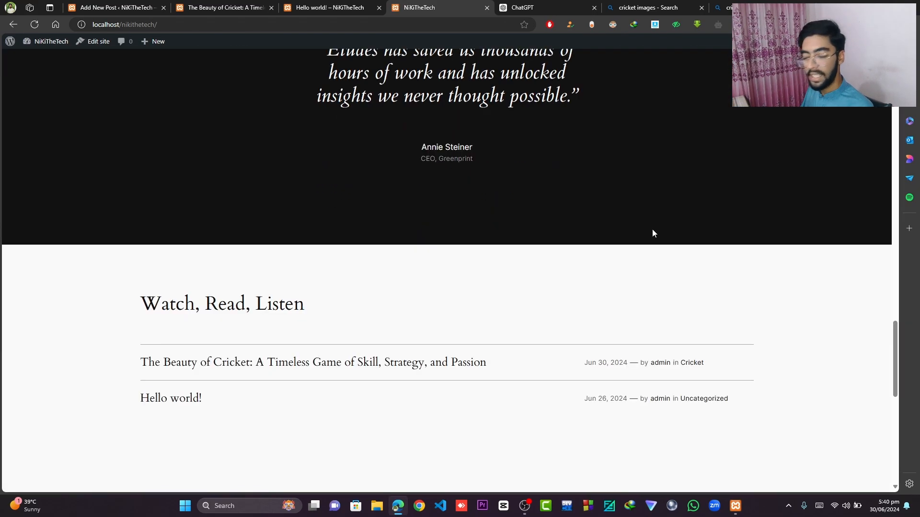
pyautogui.scroll(-1, 654, 233)
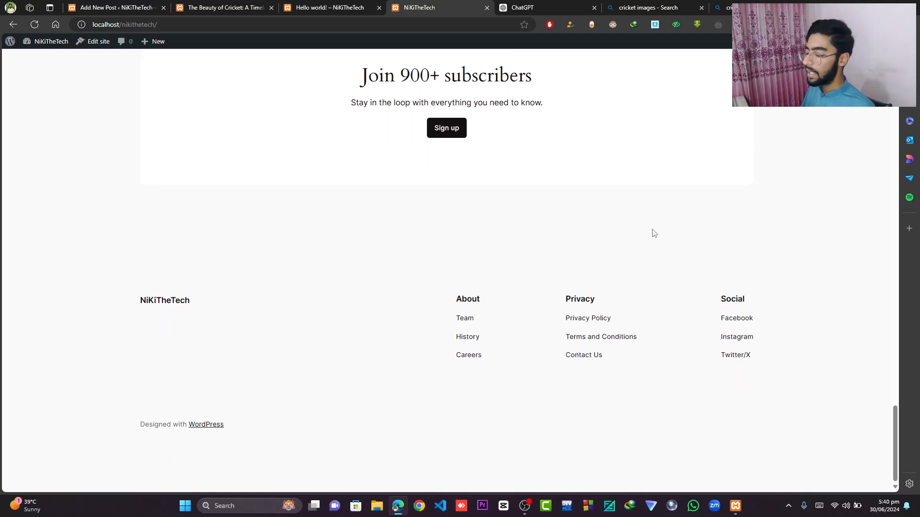
pyautogui.scroll(20, 654, 233)
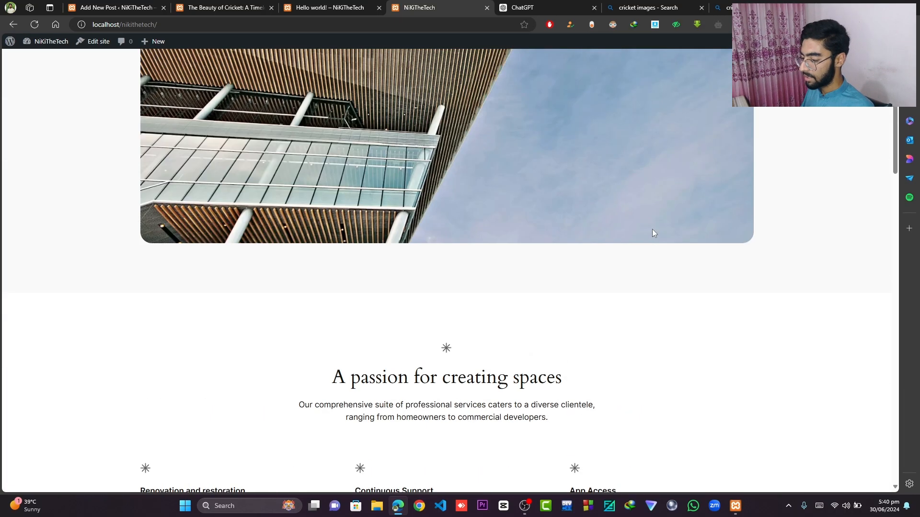
pyautogui.scroll(6, 652, 229)
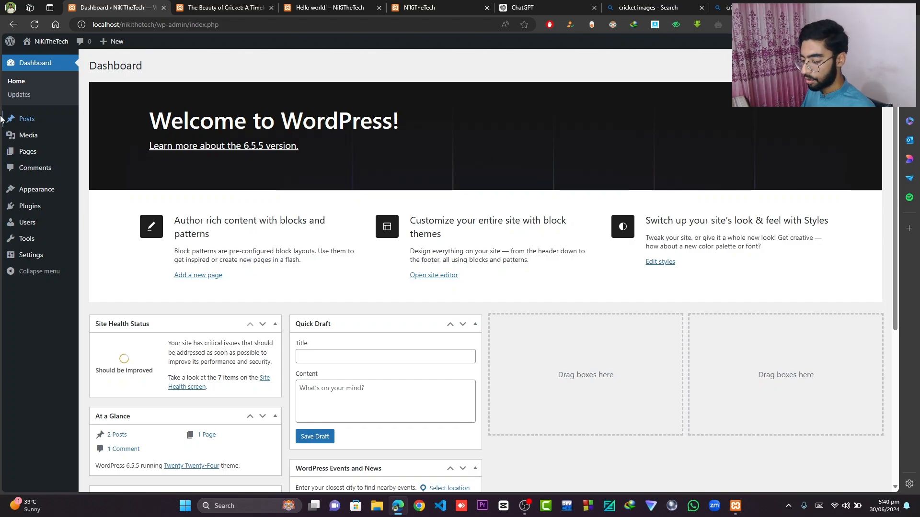
# - In Reading settings, make the homepage a static page with Sample Page as both homepage and posts page, and save
pyautogui.moveTo(31, 255)
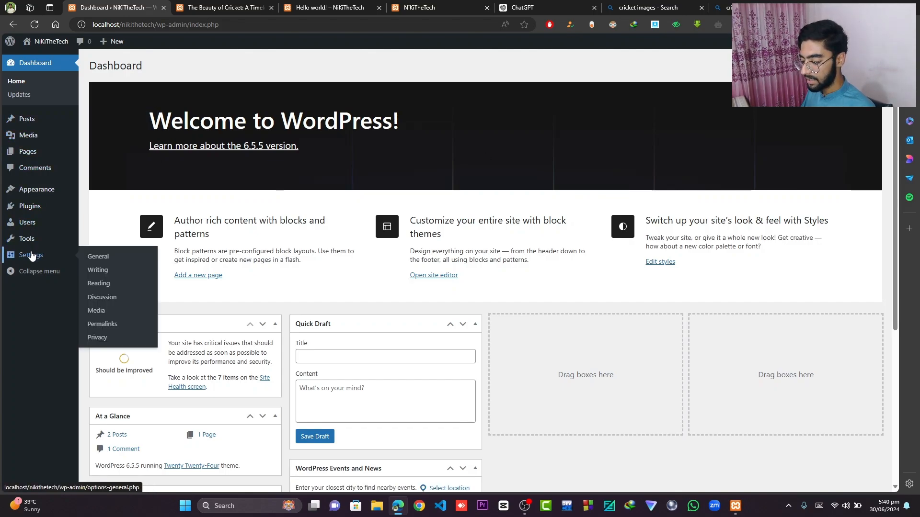
pyautogui.click(97, 284)
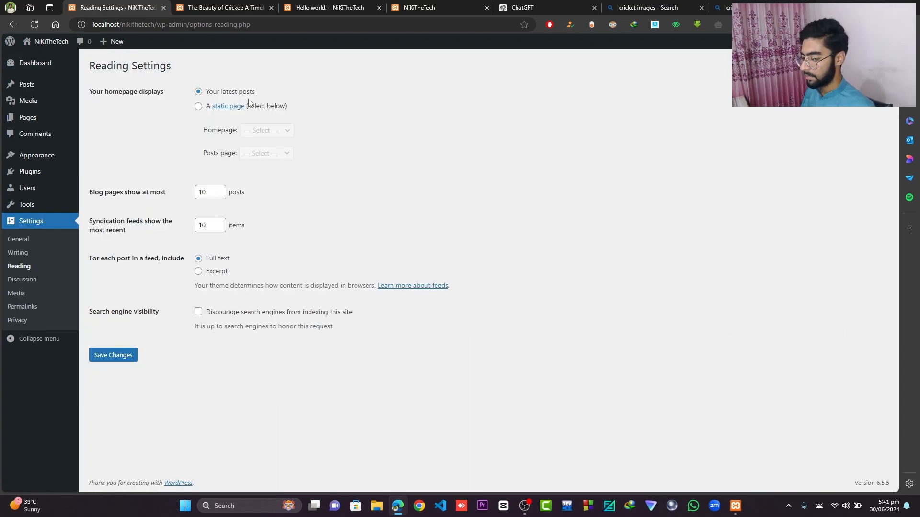
pyautogui.click(198, 107)
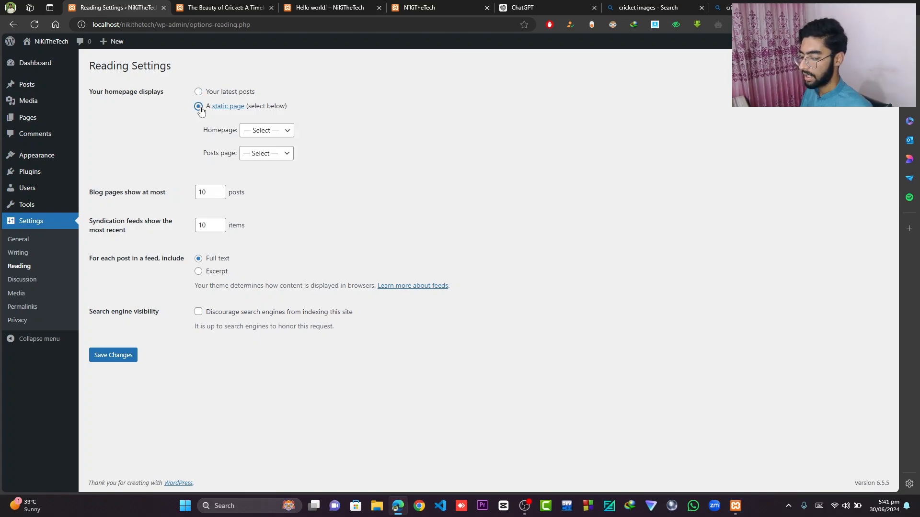
pyautogui.click(267, 133)
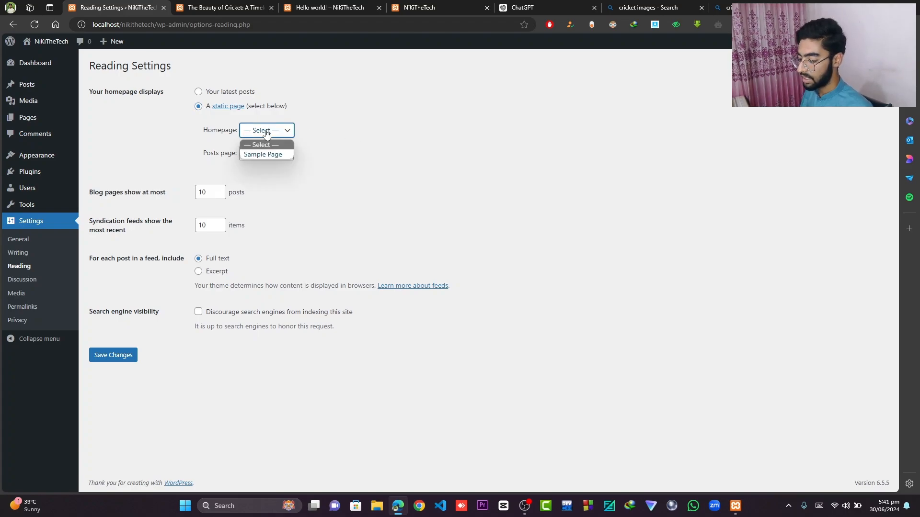
pyautogui.click(271, 155)
pyautogui.click(262, 154)
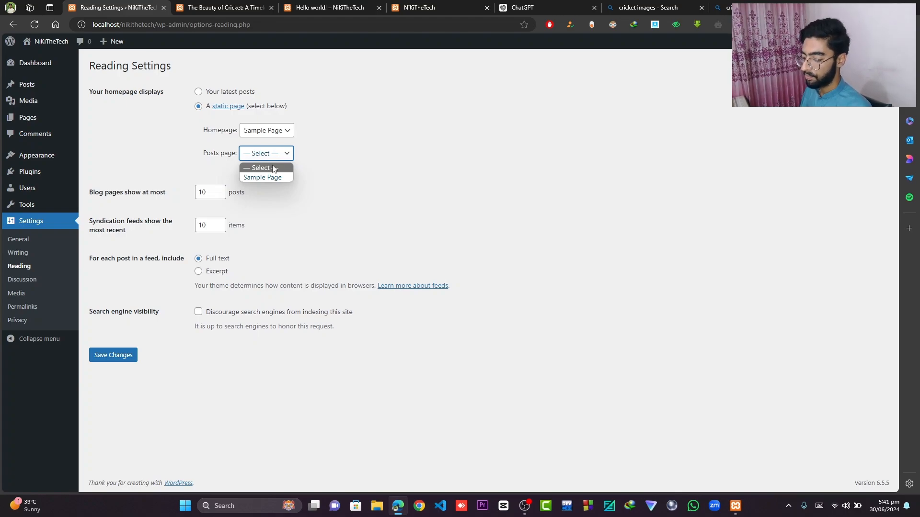
pyautogui.click(279, 178)
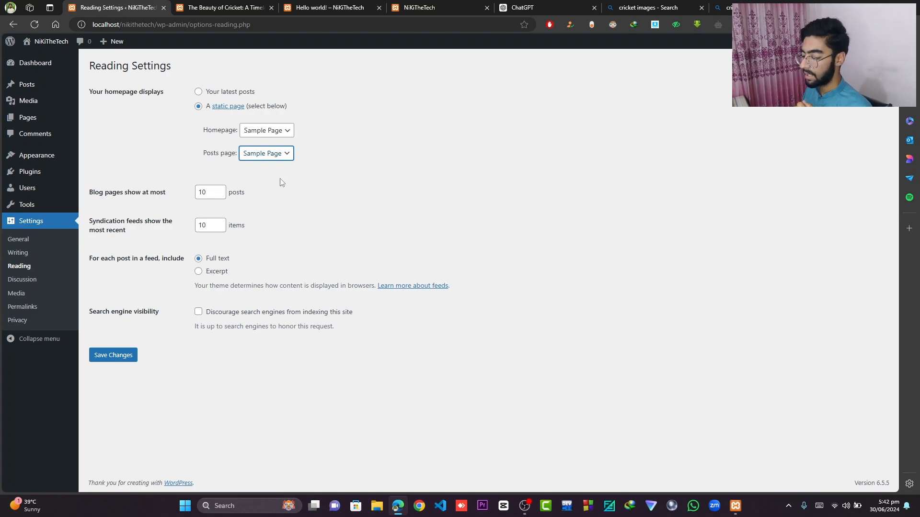
pyautogui.click(122, 356)
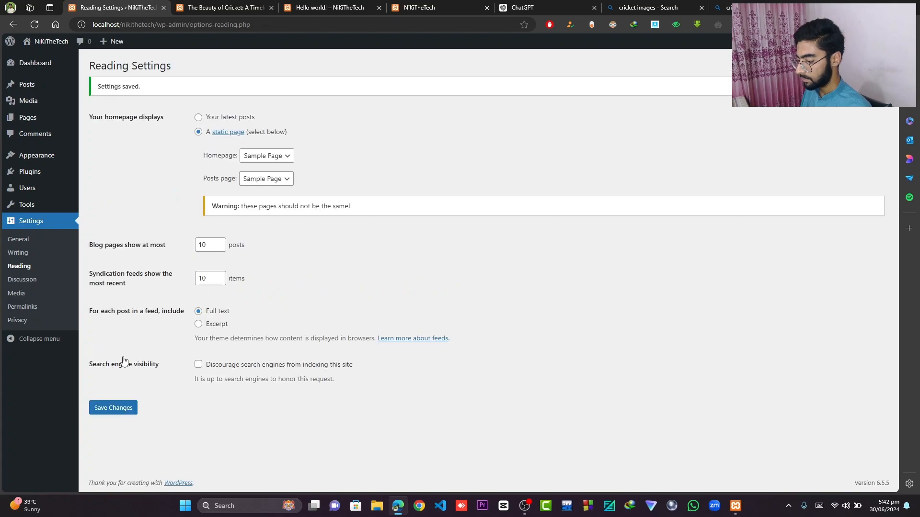
# - Reload the site's homepage and scroll through the displayed cricket post
pyautogui.click(418, 6)
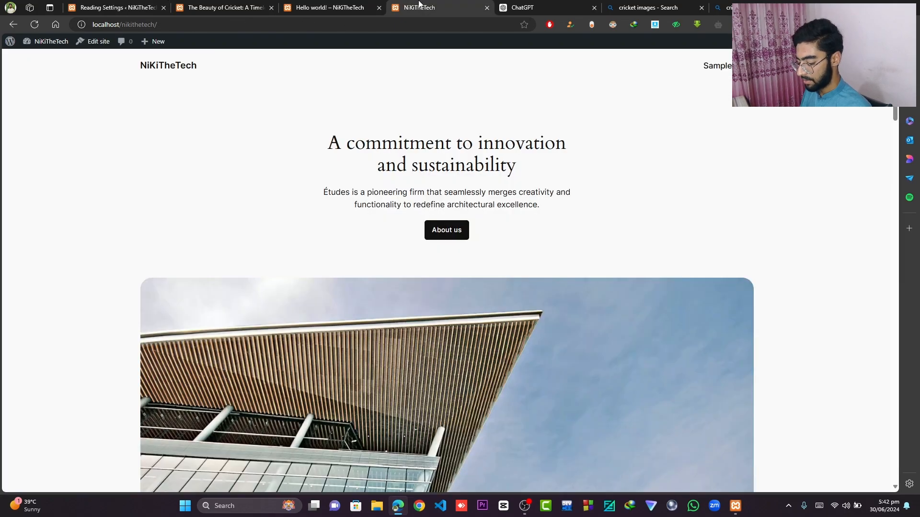
pyautogui.press('F5')
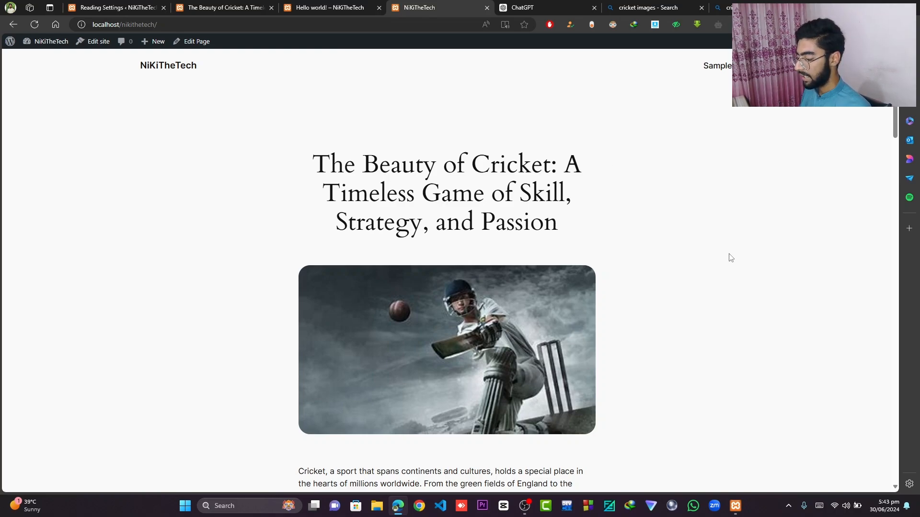
pyautogui.scroll(-4, 729, 257)
pyautogui.scroll(-5, 497, 178)
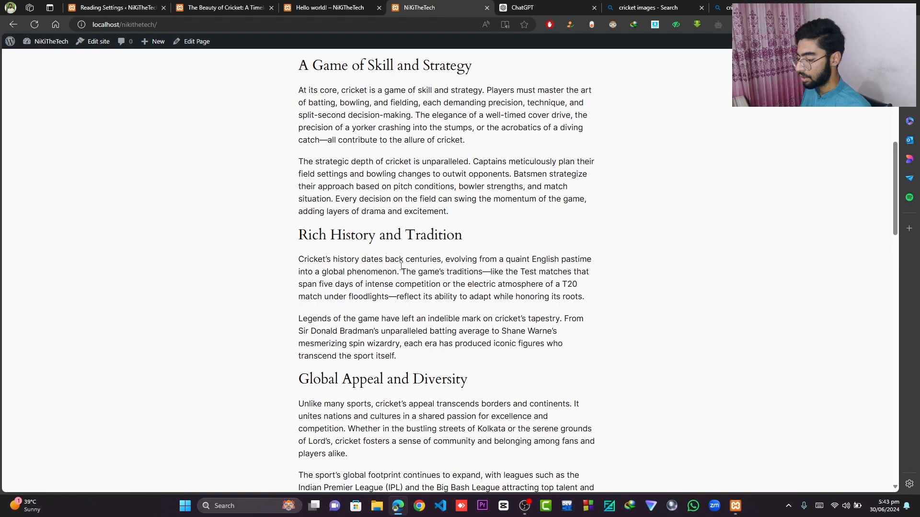
pyautogui.scroll(-15, 497, 178)
pyautogui.scroll(-8, 418, 268)
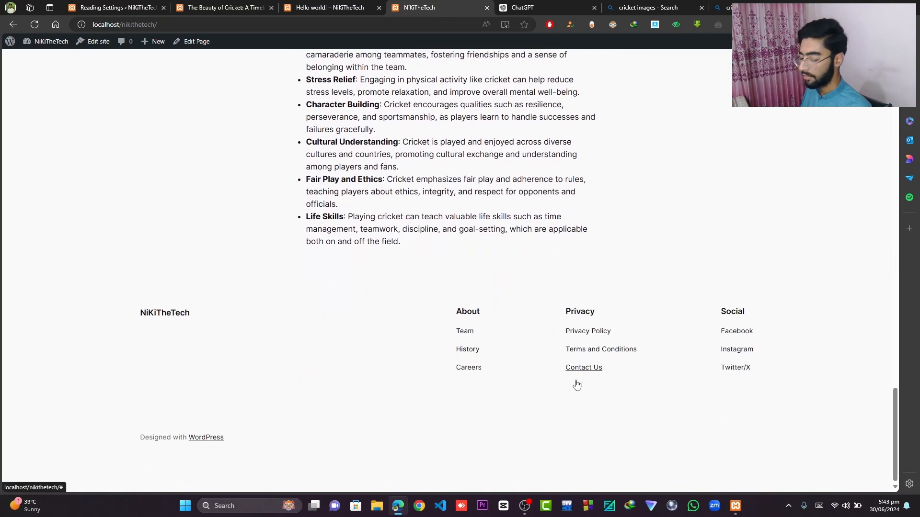
pyautogui.scroll(20, 653, 241)
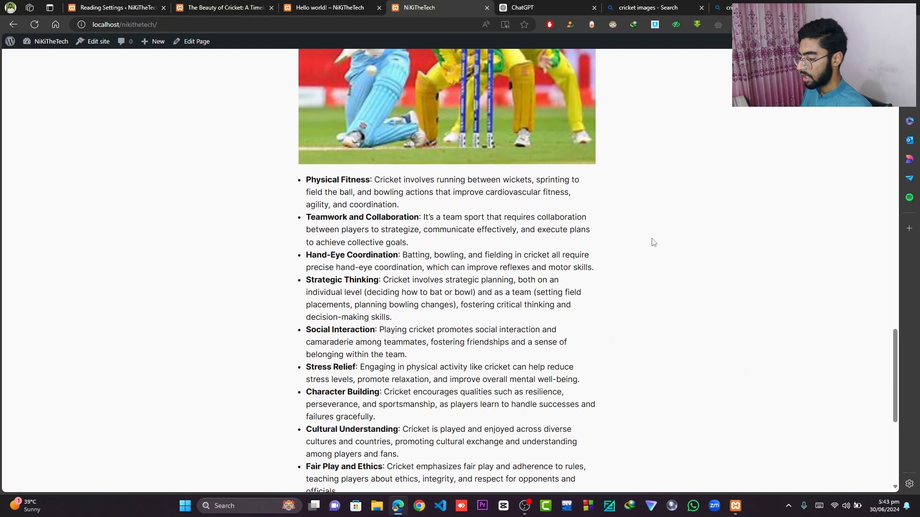
pyautogui.scroll(3, 653, 242)
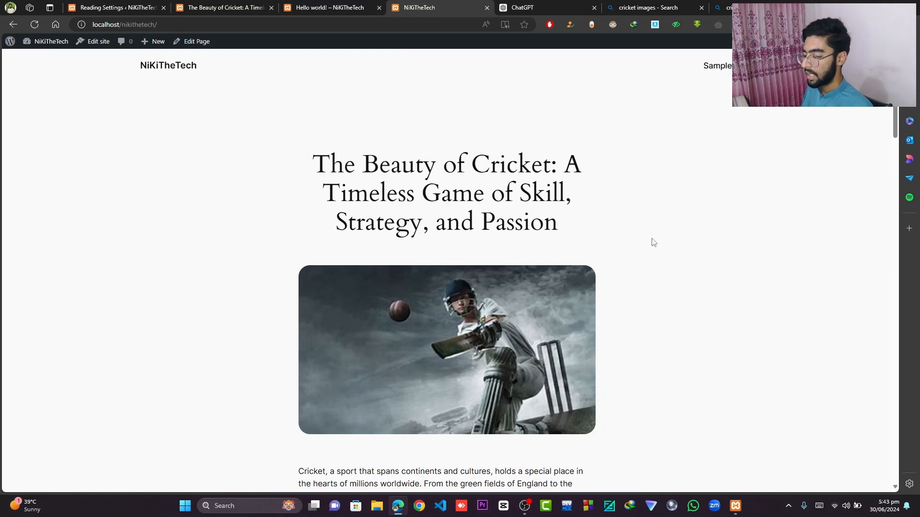
# - Add a new top-level post category named Sports with slug sports and description Sports
pyautogui.click(113, 8)
pyautogui.moveTo(30, 91)
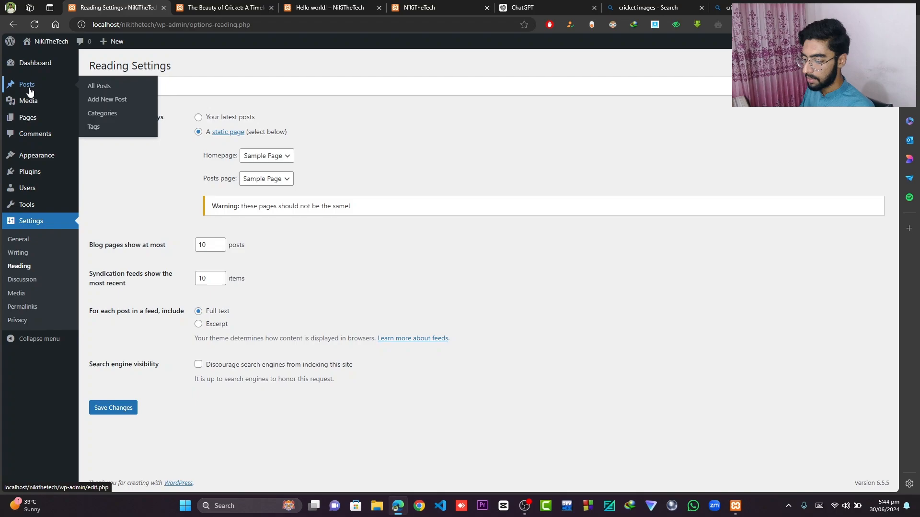
pyautogui.click(110, 115)
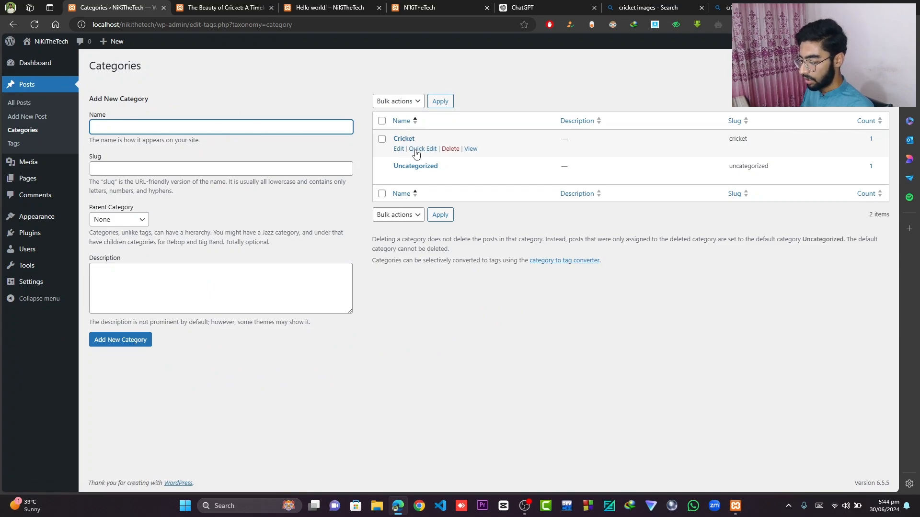
pyautogui.click(142, 221)
pyautogui.click(143, 221)
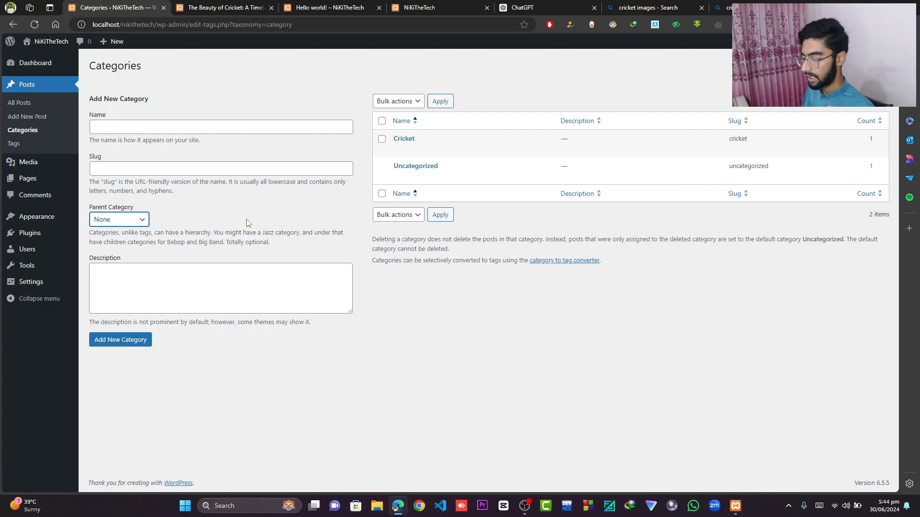
pyautogui.click(210, 124)
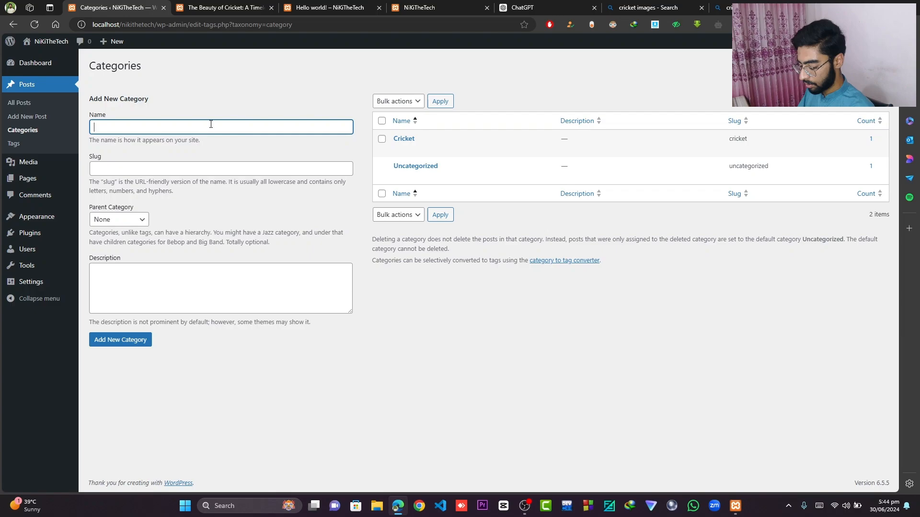
pyautogui.write('Sport')
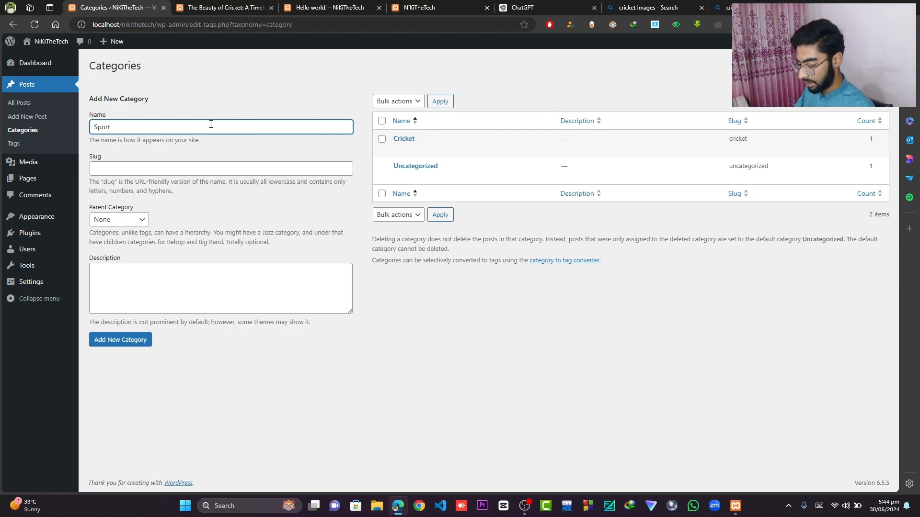
pyautogui.write('s')
pyautogui.click(187, 169)
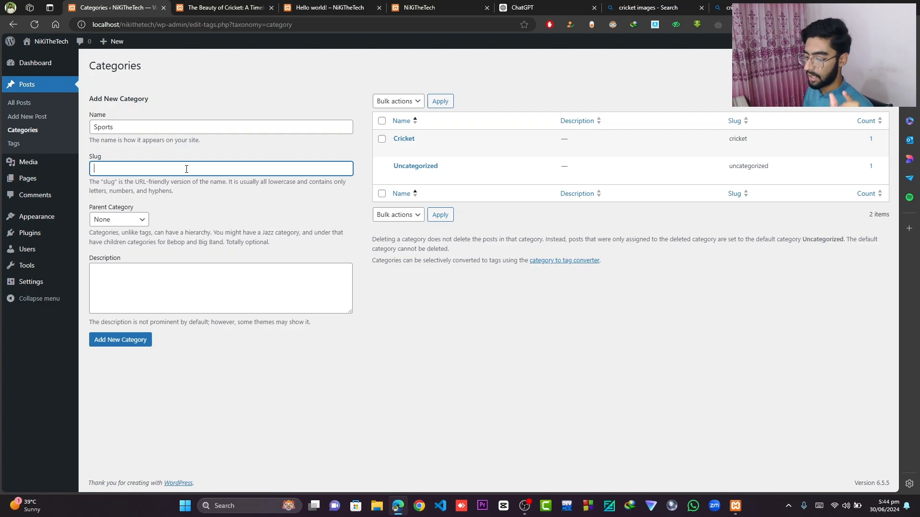
pyautogui.write('sports')
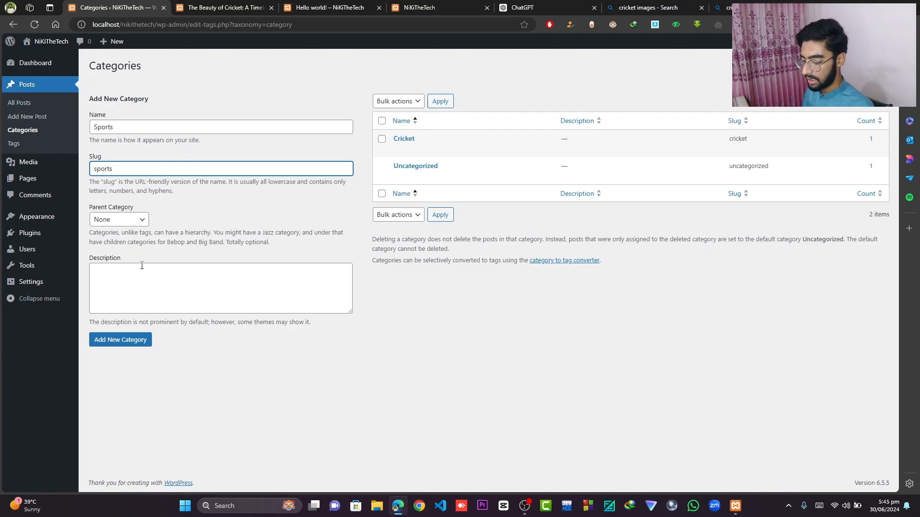
pyautogui.click(142, 266)
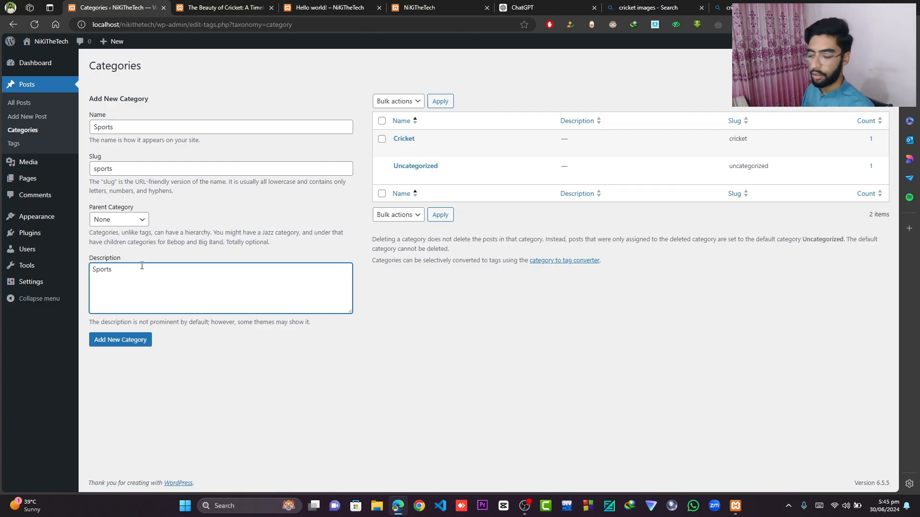
pyautogui.click(137, 345)
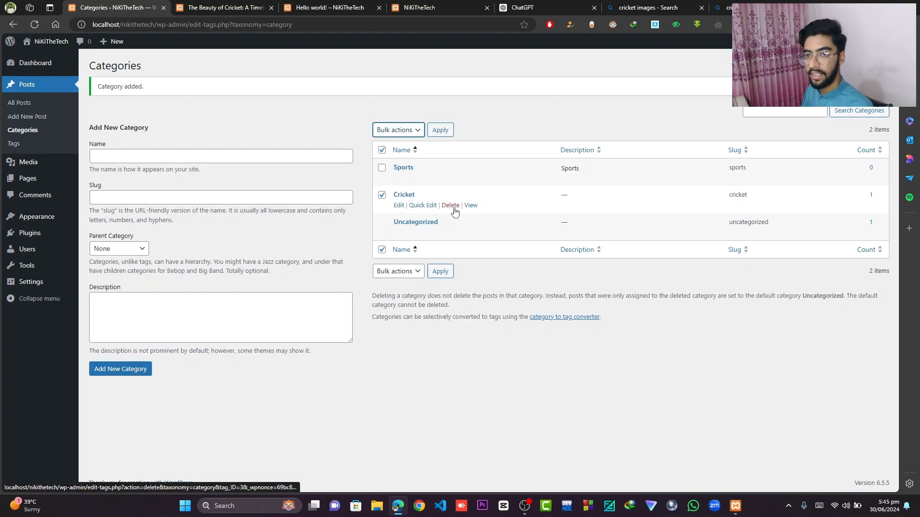
# - Delete the existing Cricket category and recreate it as Cricket, slug cricket, with Sports as its parent category
pyautogui.click(453, 206)
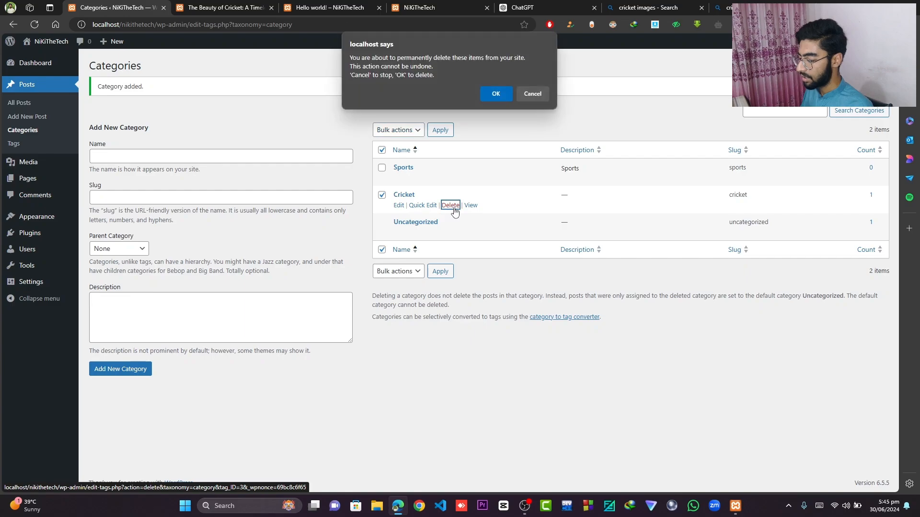
pyautogui.click(496, 95)
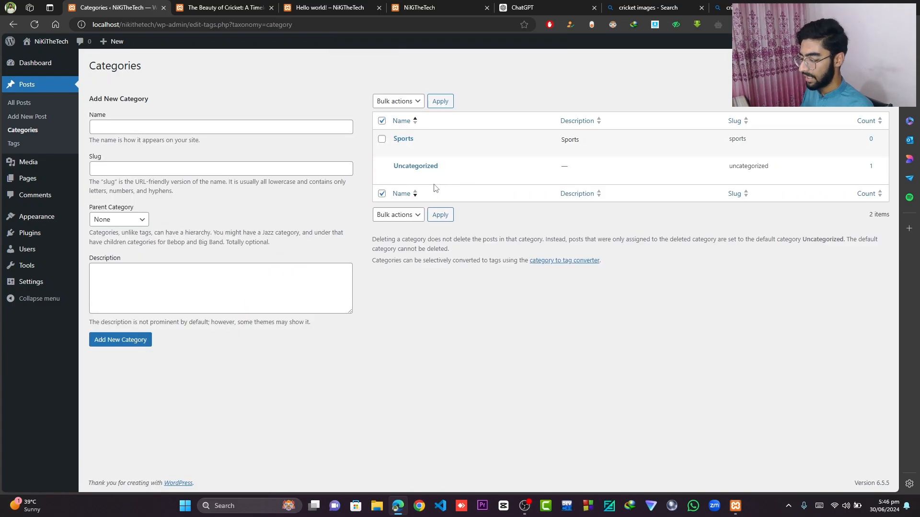
pyautogui.click(135, 129)
pyautogui.write('Cri')
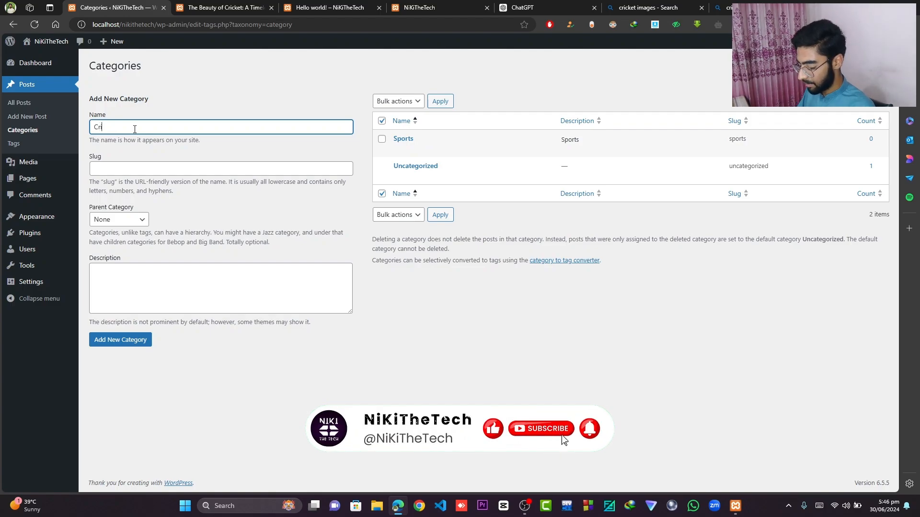
pyautogui.write('cket')
pyautogui.click(134, 170)
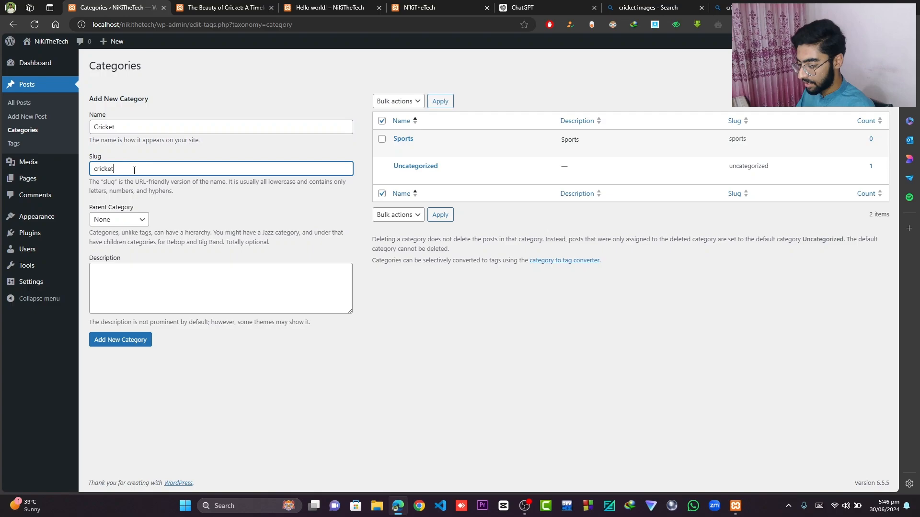
pyautogui.click(139, 221)
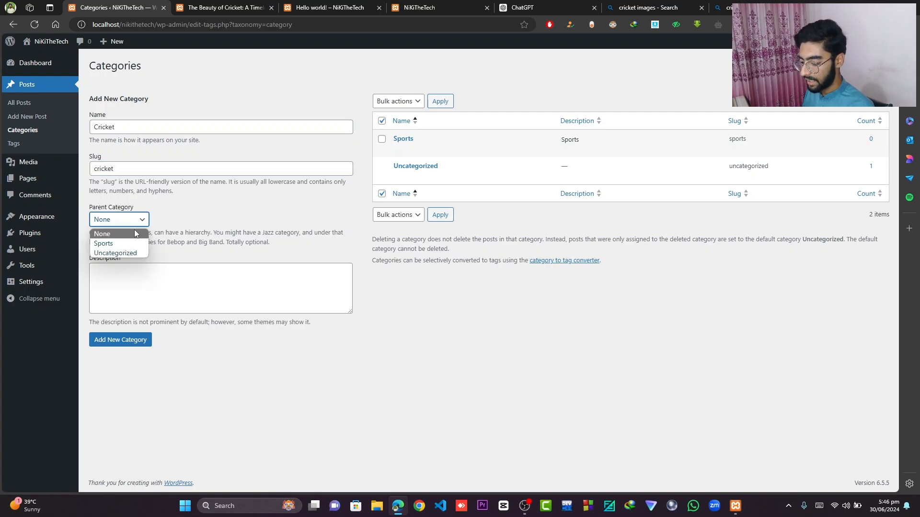
pyautogui.click(129, 241)
pyautogui.click(126, 345)
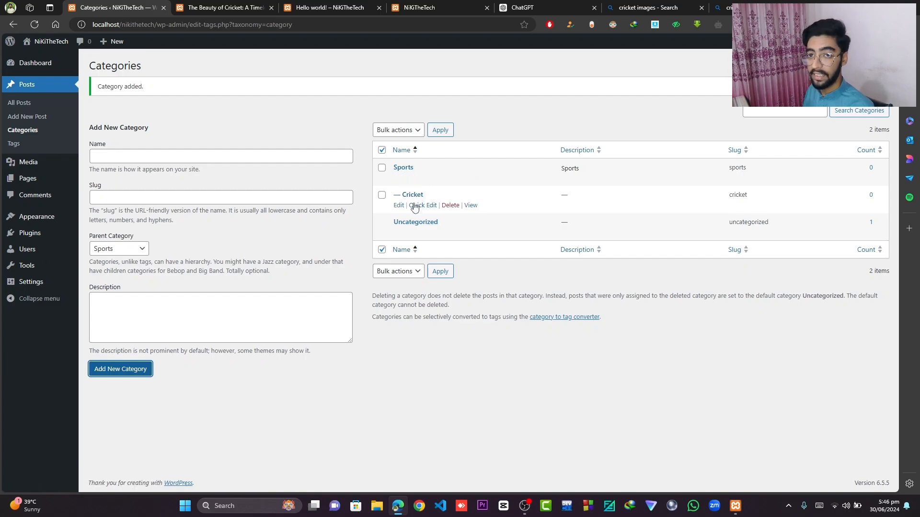
# - Add a Soccer category with slug soccer under the Sports parent category
pyautogui.click(210, 154)
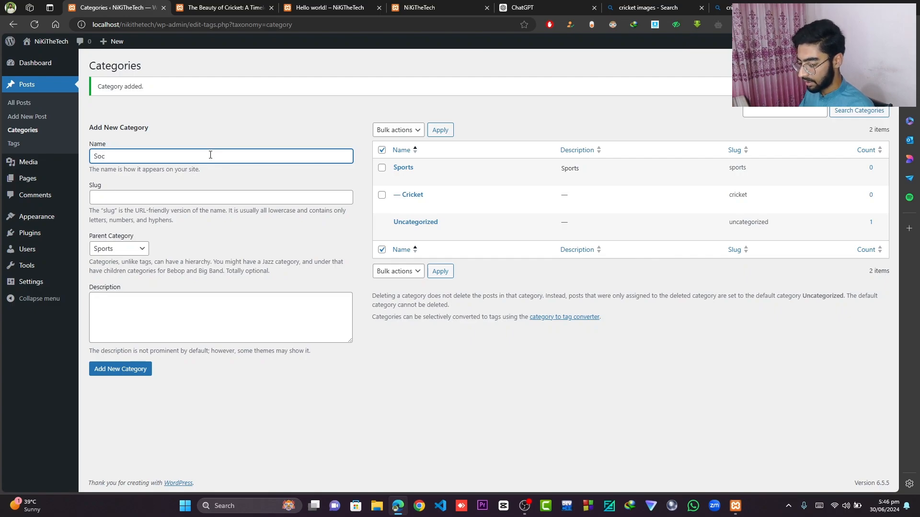
pyautogui.click(151, 202)
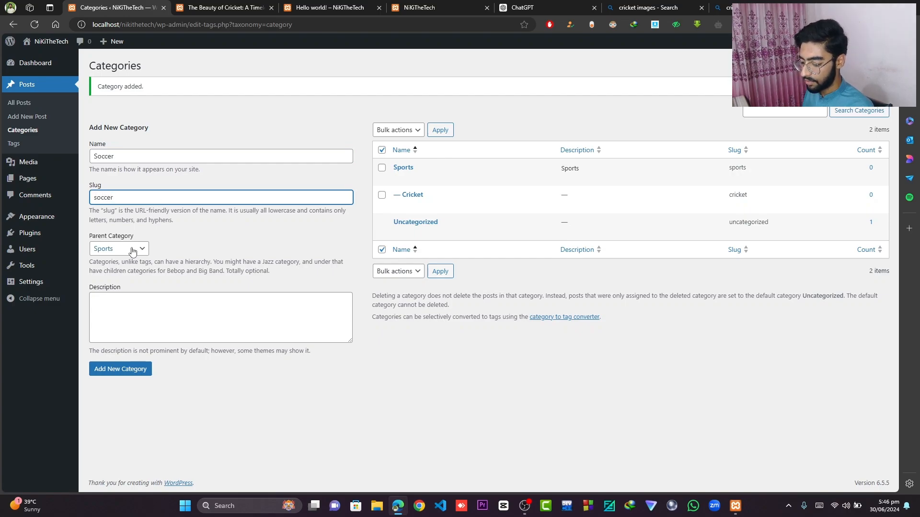
pyautogui.click(110, 373)
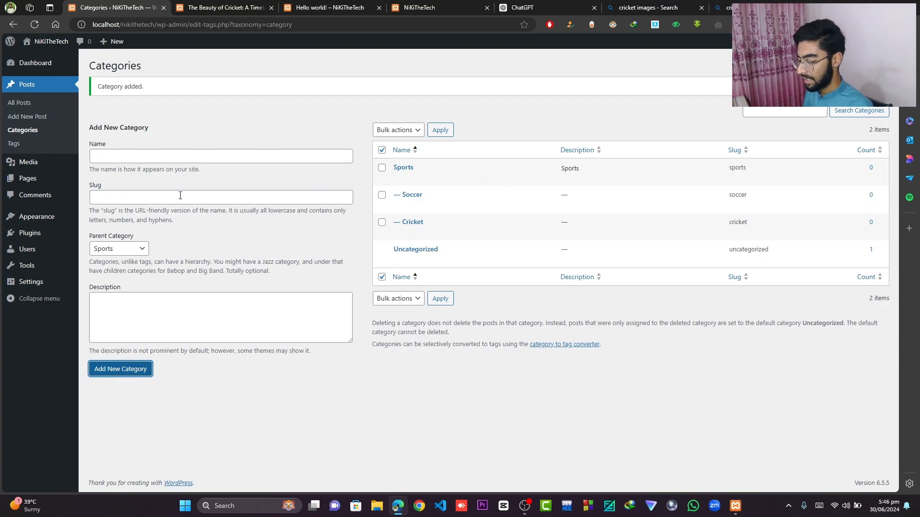
# - Add a Hockey category with slug hockey under the Sports parent category
pyautogui.click(148, 159)
pyautogui.write('H')
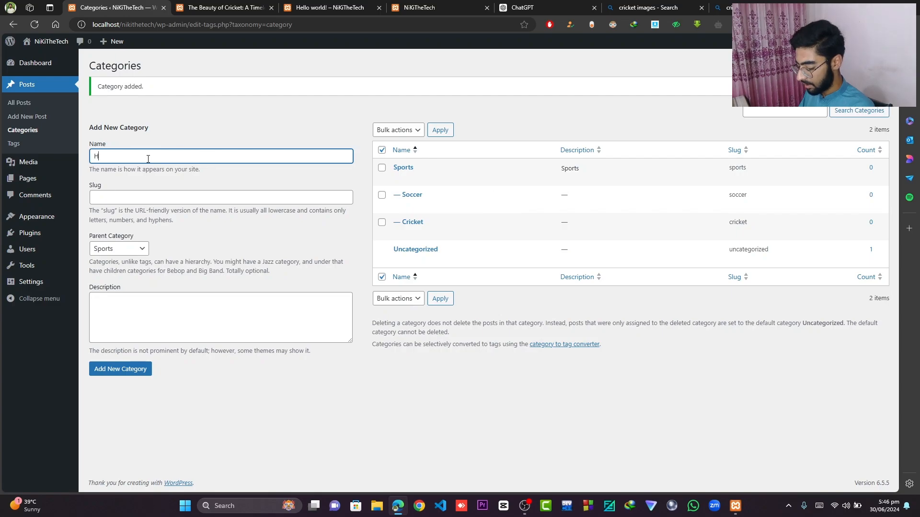
pyautogui.write('ockey')
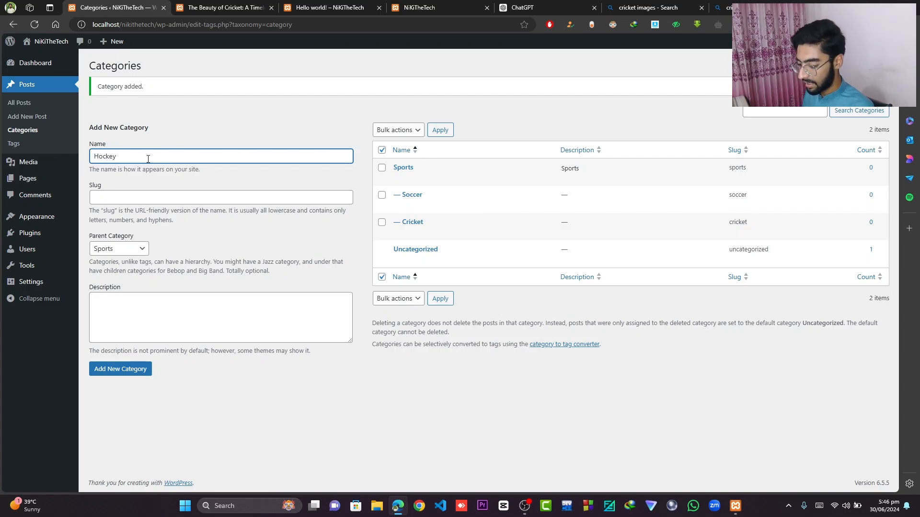
pyautogui.click(139, 196)
pyautogui.write('hockey')
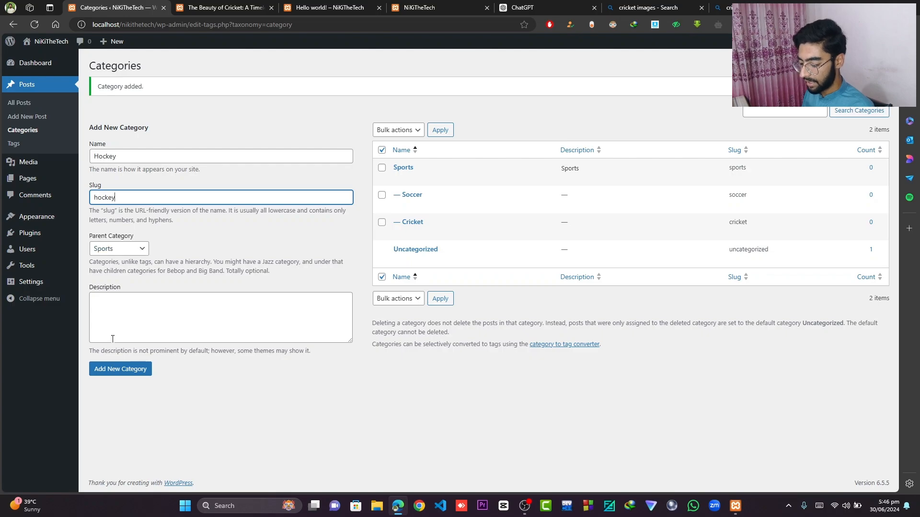
pyautogui.click(123, 370)
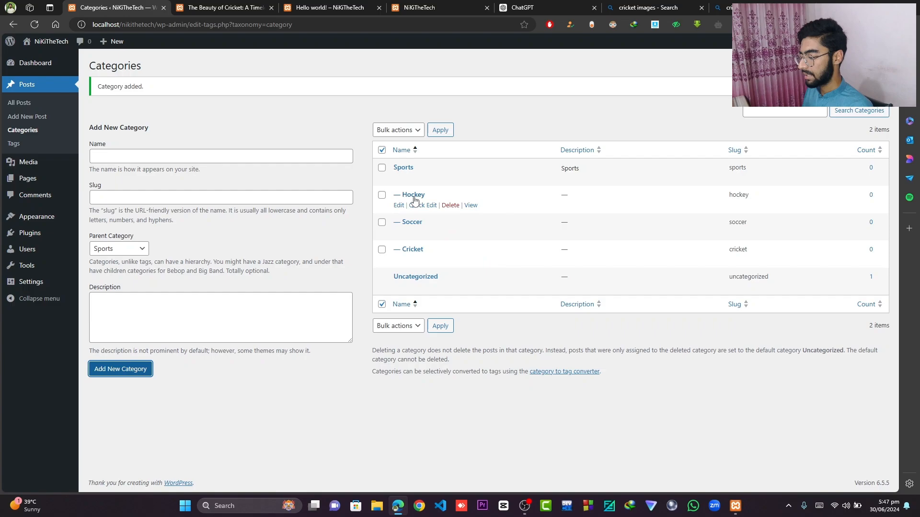
# - Add a new post tag named hockey with slug hockey
pyautogui.click(382, 150)
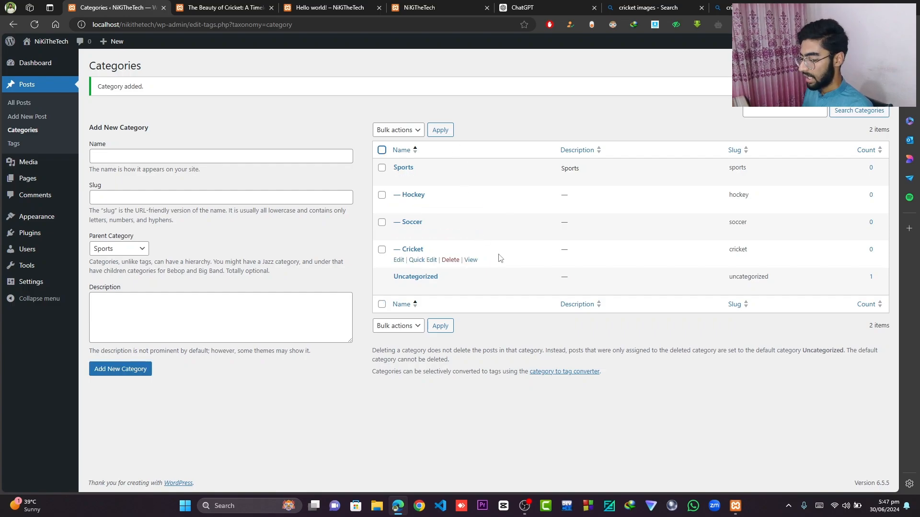
pyautogui.click(14, 143)
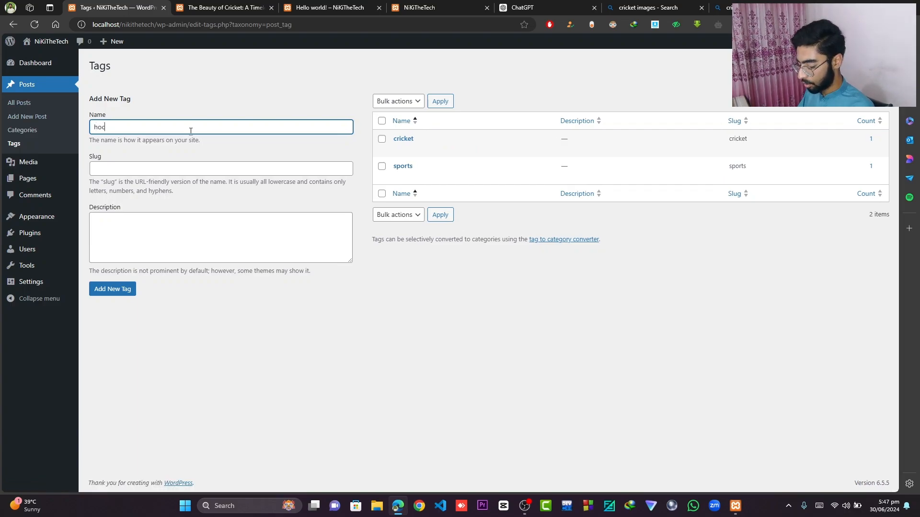
pyautogui.click(157, 167)
pyautogui.write('hockey')
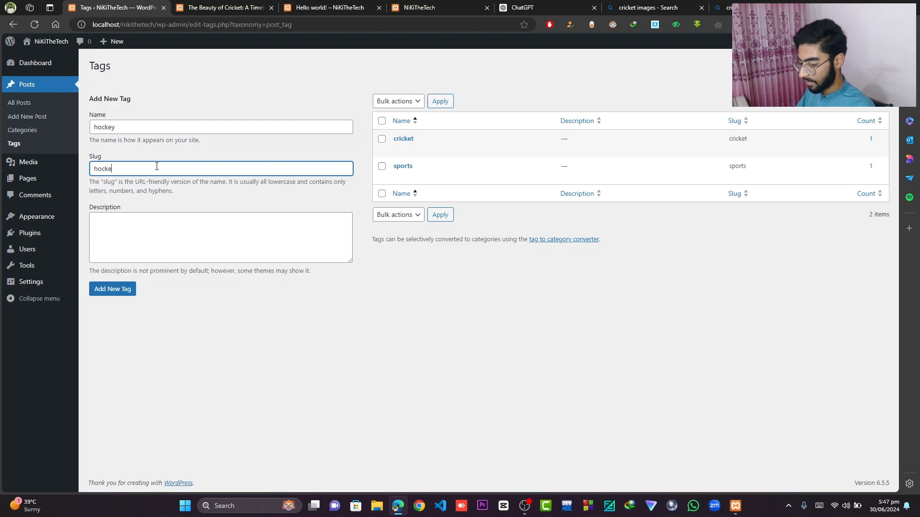
pyautogui.click(111, 287)
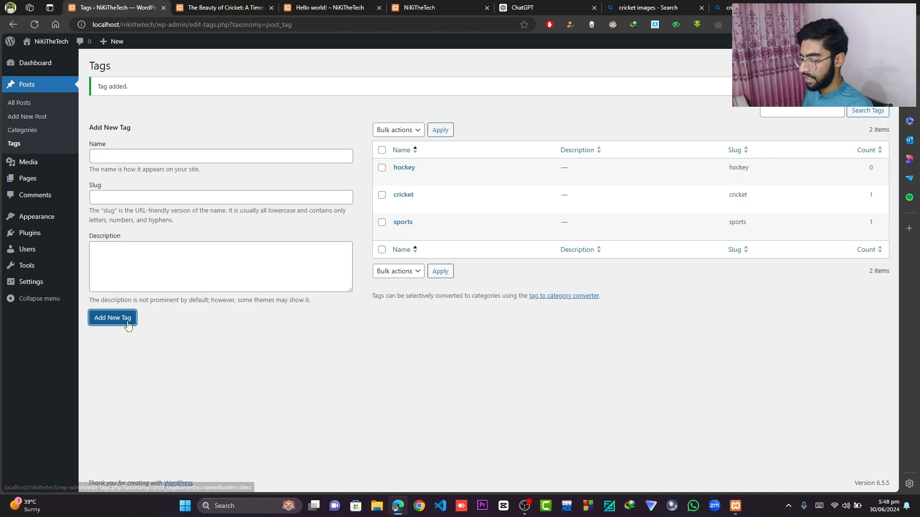
pyautogui.moveTo(407, 174)
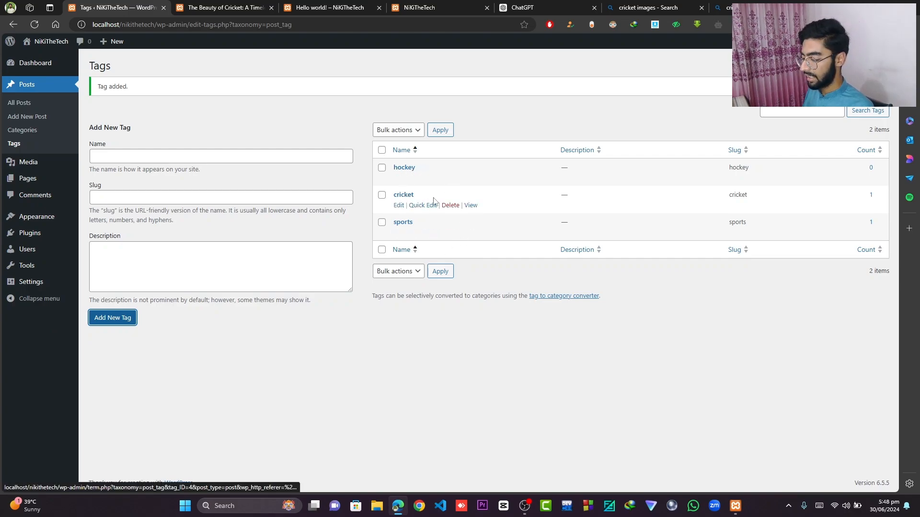
pyautogui.moveTo(382, 220)
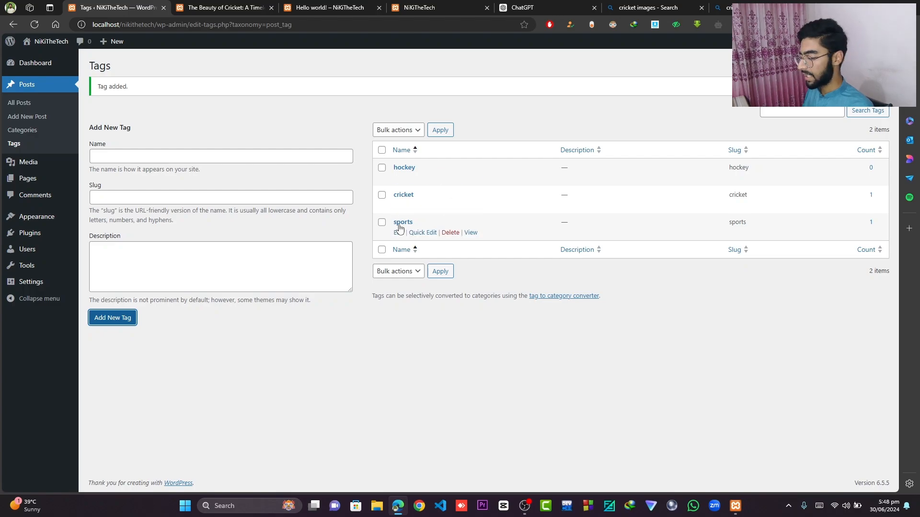